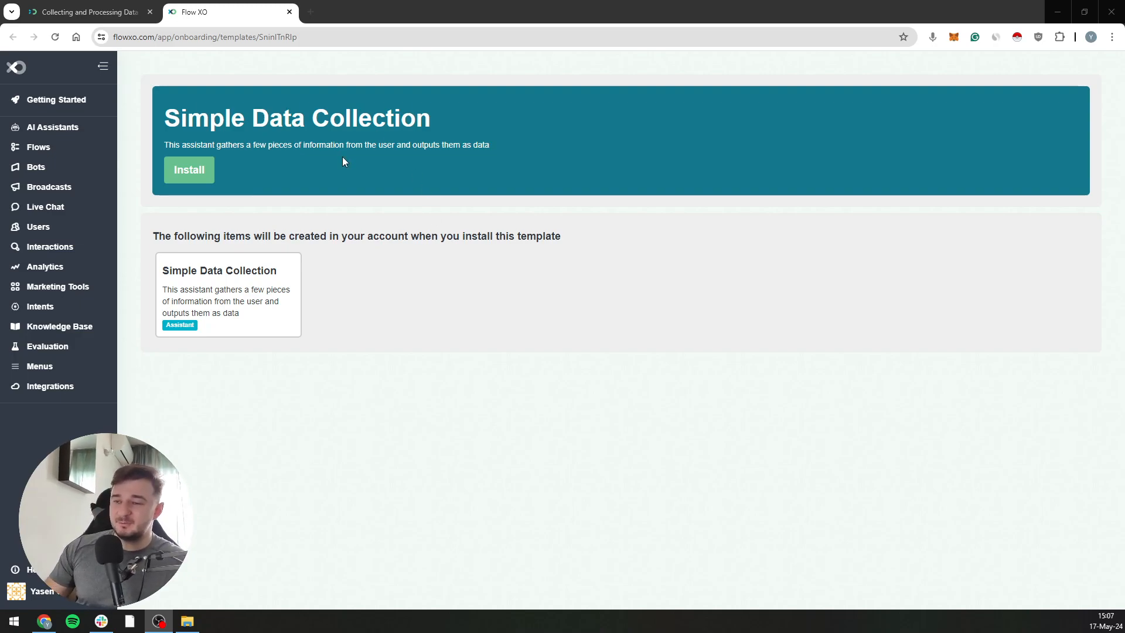
# Install the Simple Data Collection assistant template into the account.
pyautogui.moveTo(132, 124); pyautogui.dragTo(458, 121)
pyautogui.click(458, 122)
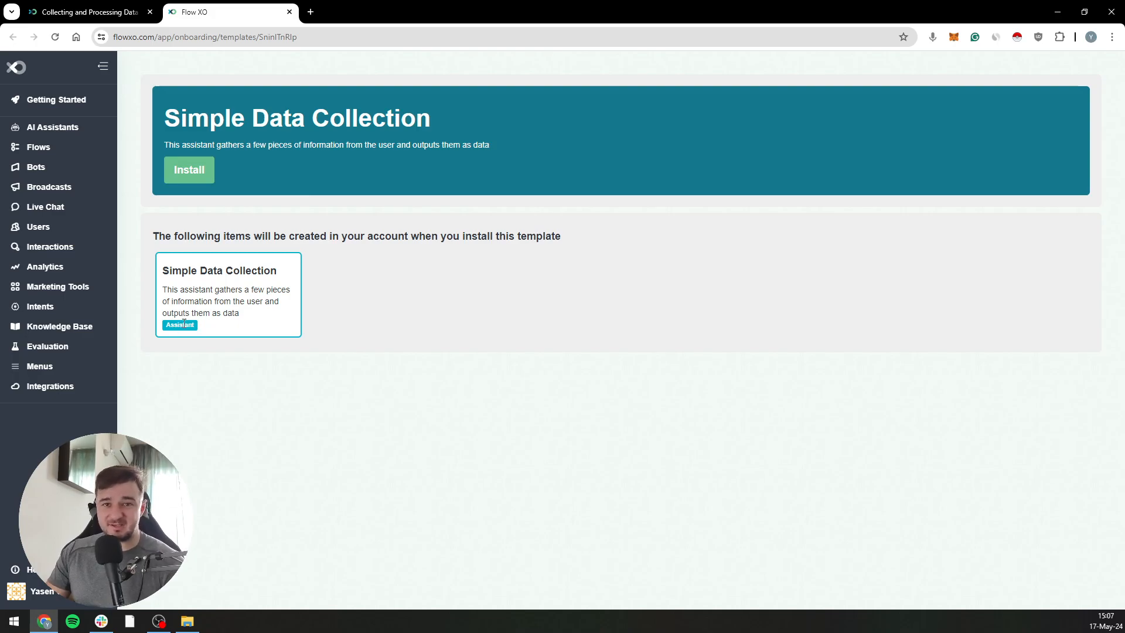
pyautogui.click(195, 178)
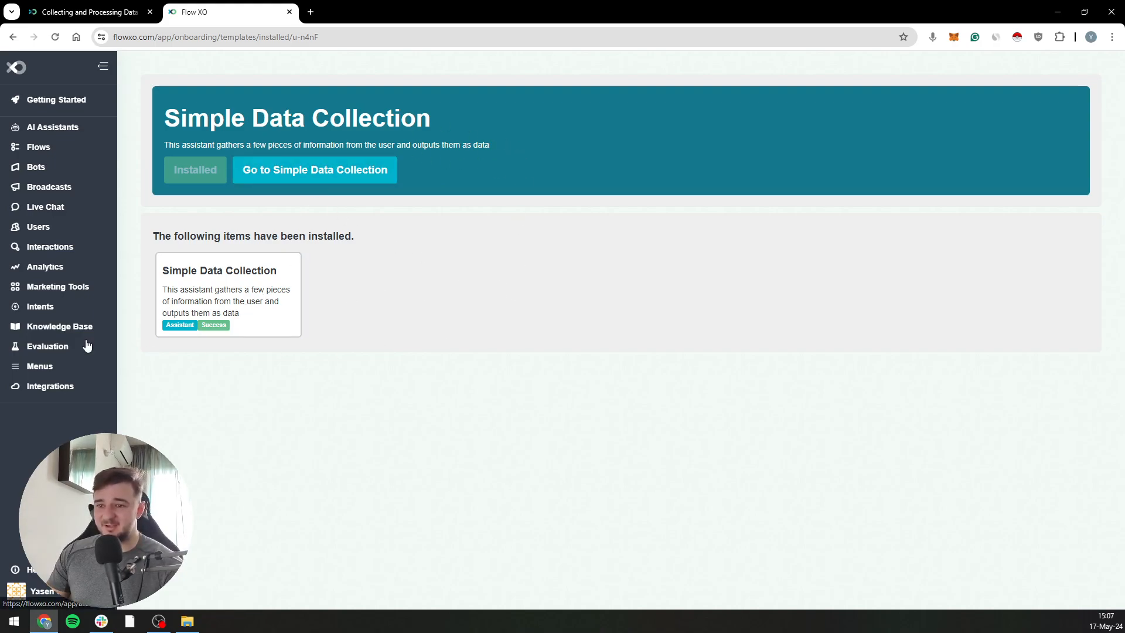
# Open the newly installed Simple Data Collection assistant from the list of AI assistants.
pyautogui.click(75, 326)
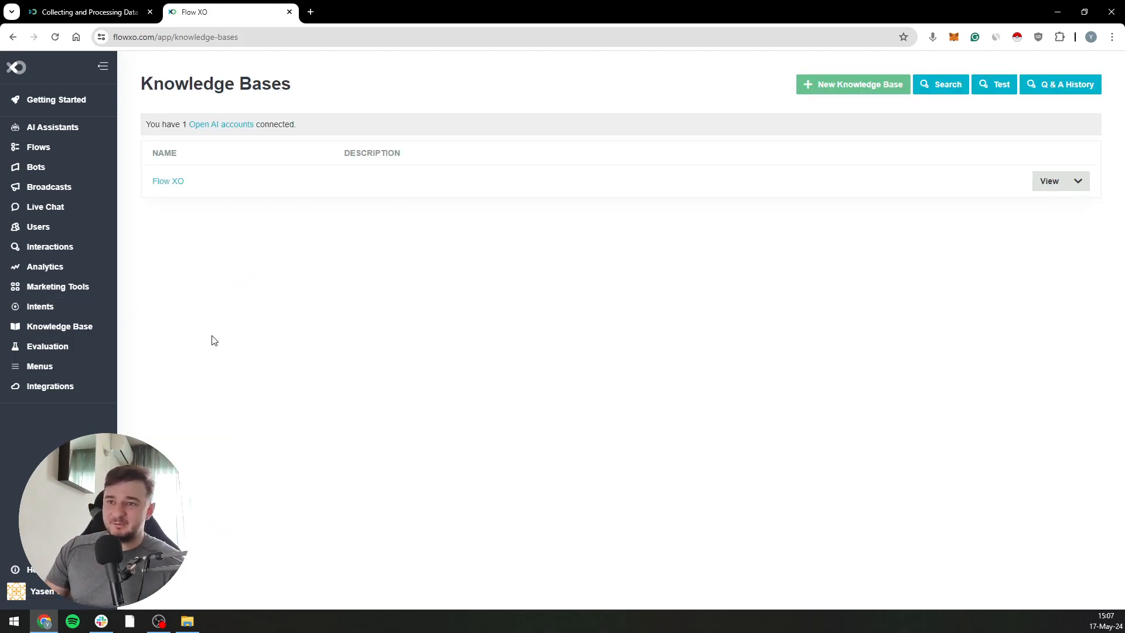
pyautogui.click(63, 127)
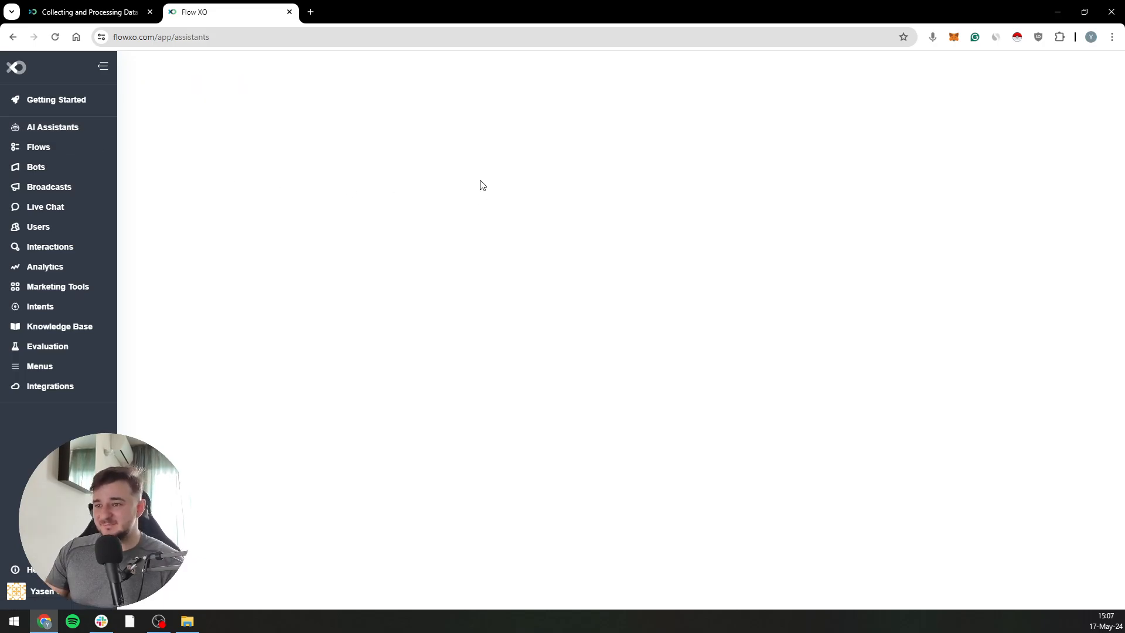
pyautogui.moveTo(228, 359); pyautogui.dragTo(155, 306)
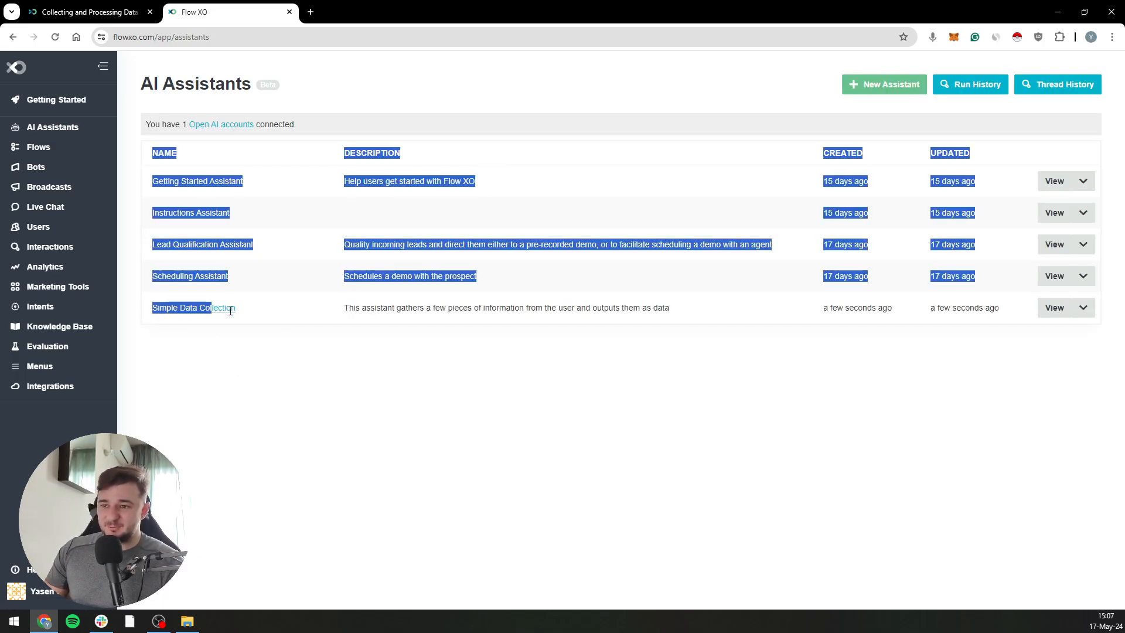
pyautogui.moveTo(237, 307); pyautogui.dragTo(147, 309)
pyautogui.click(273, 351)
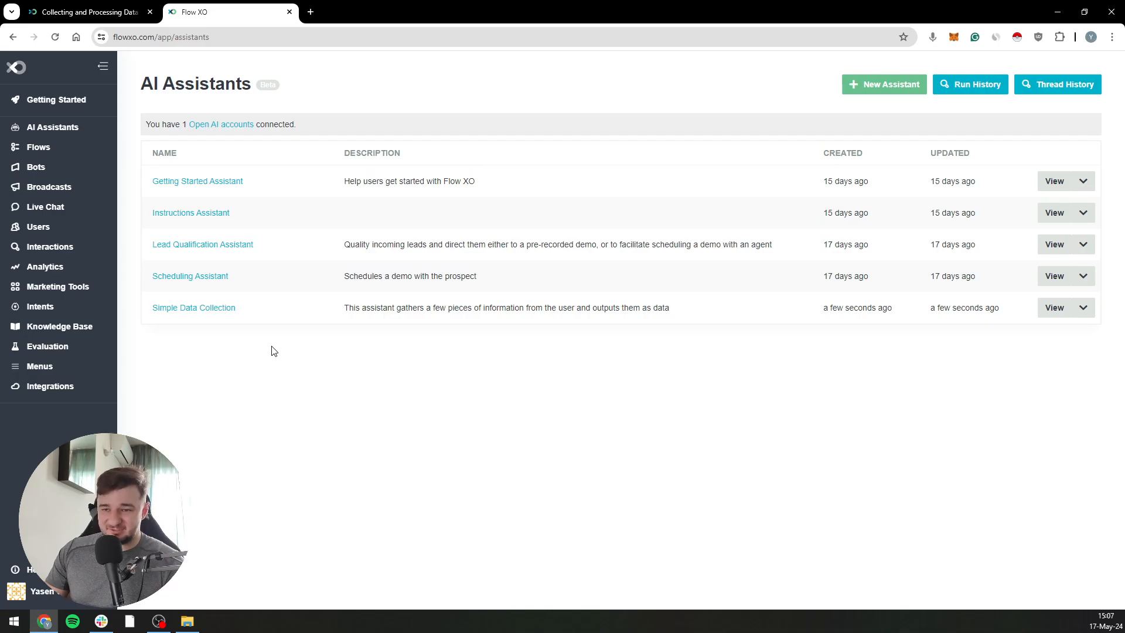
pyautogui.click(209, 314)
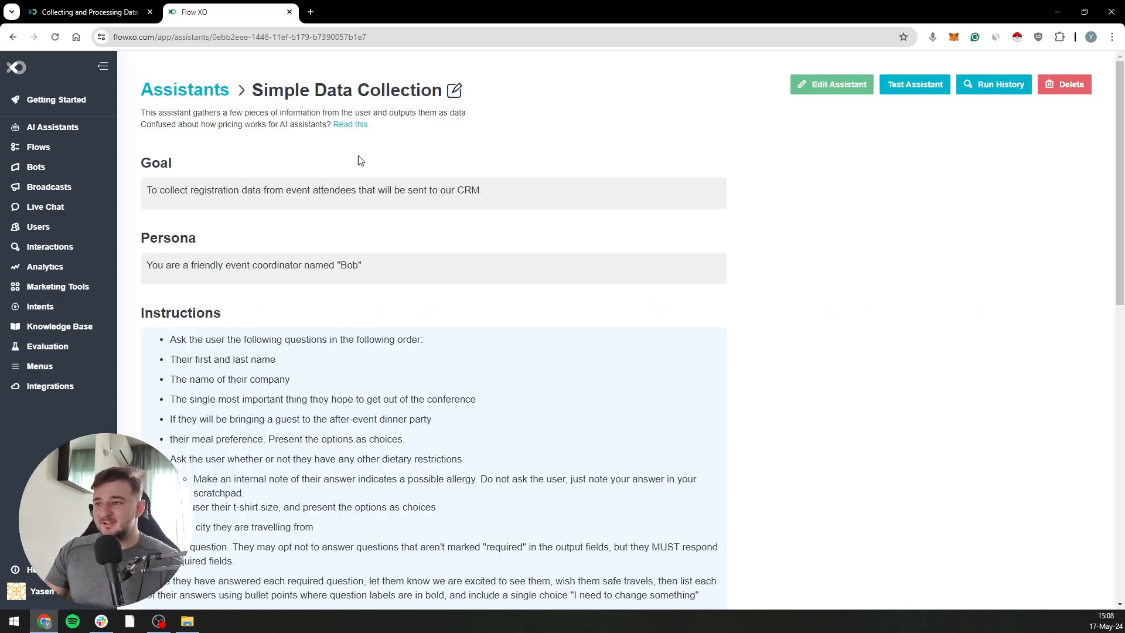
# Examine the assistant's overview, including its goal, persona, instructions, settings and output fields.
pyautogui.scroll(-5, 531, 241)
pyautogui.scroll(-5, 530, 241)
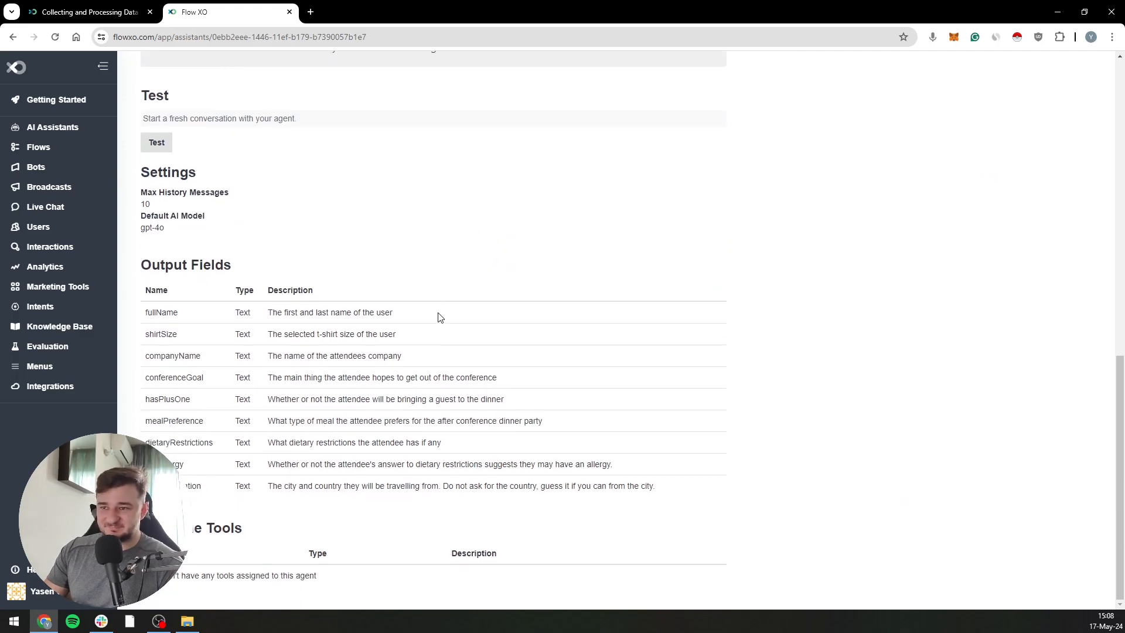
pyautogui.scroll(10, 437, 316)
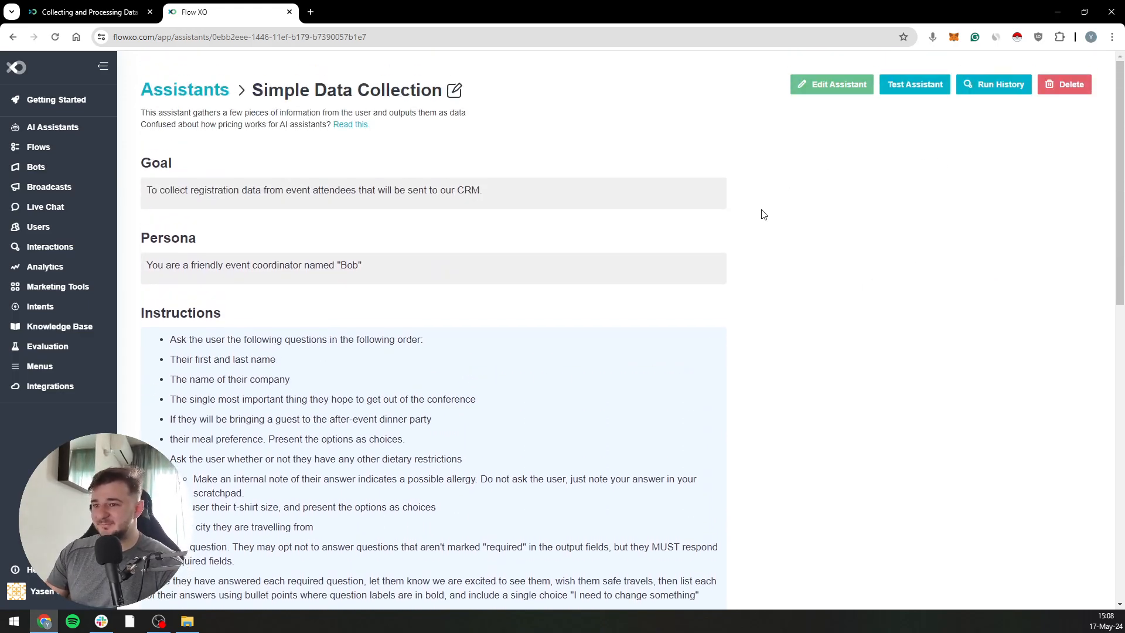
pyautogui.scroll(-1, 304, 355)
pyautogui.moveTo(204, 131); pyautogui.dragTo(443, 132)
pyautogui.moveTo(275, 131); pyautogui.dragTo(387, 132)
pyautogui.click(387, 130)
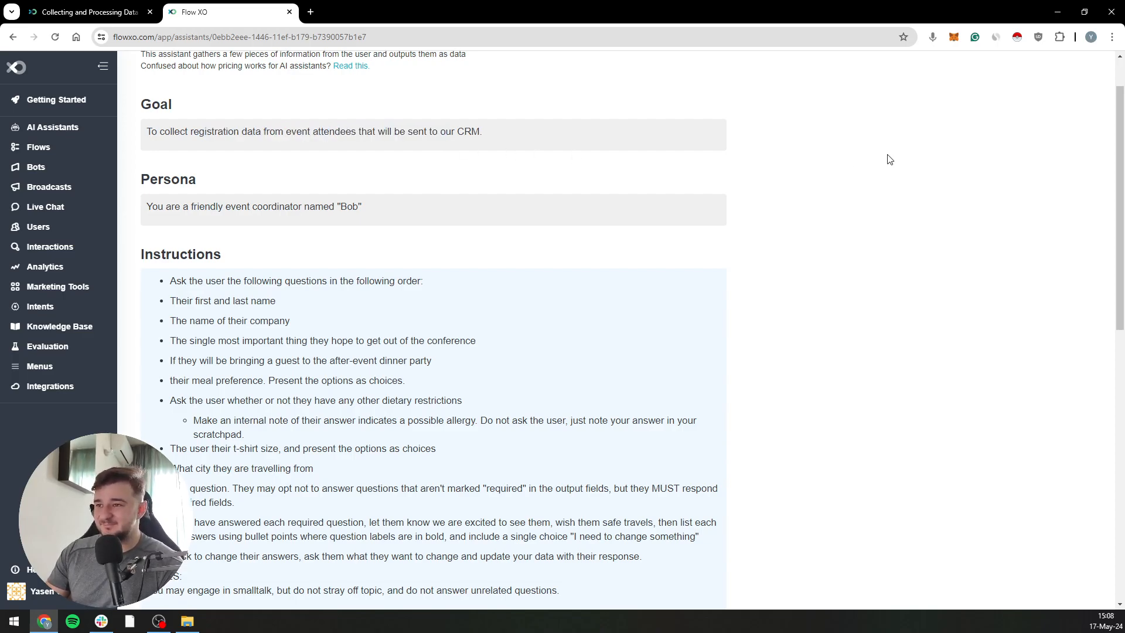
pyautogui.scroll(2, 861, 164)
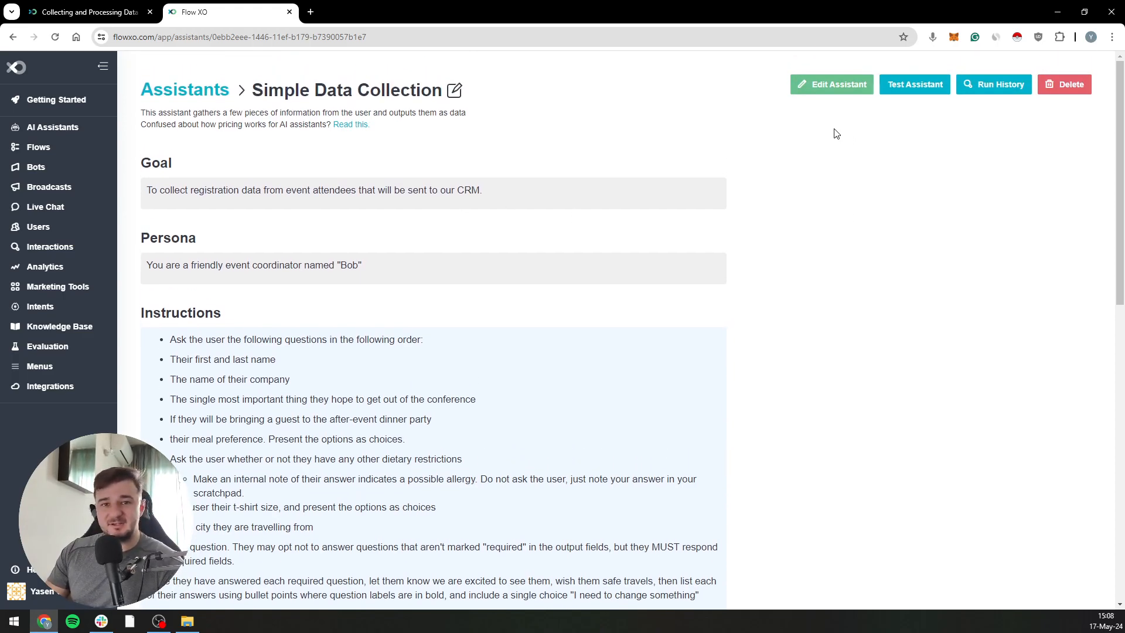
# Open the Simple Data Collection assistant for editing and check its name and description.
pyautogui.click(855, 89)
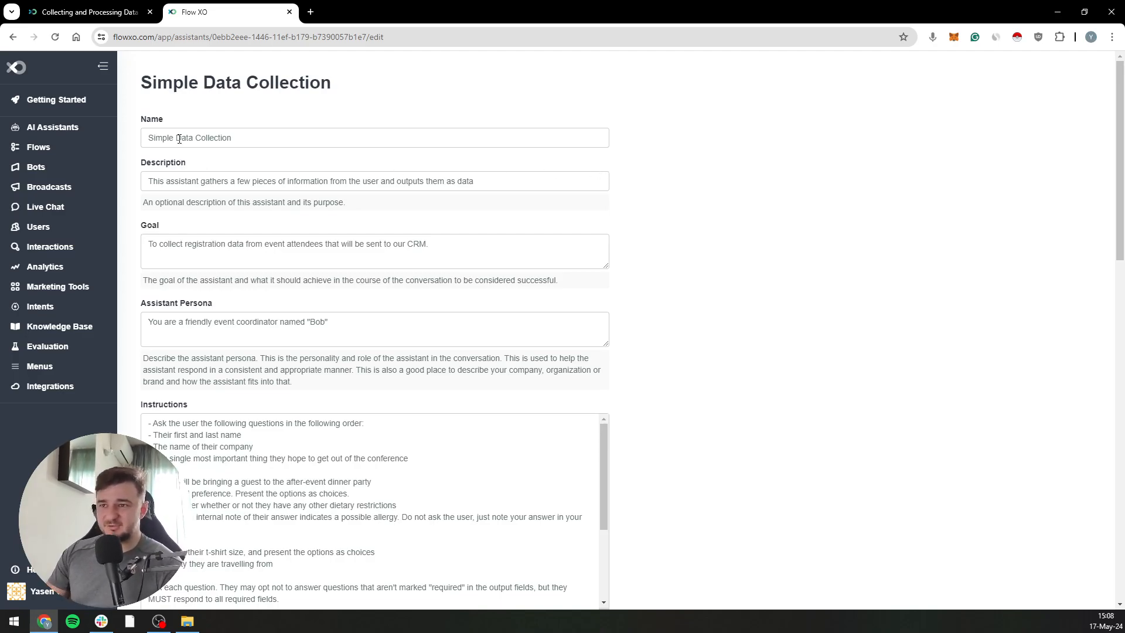
pyautogui.moveTo(172, 138); pyautogui.dragTo(356, 180)
pyautogui.click(356, 180)
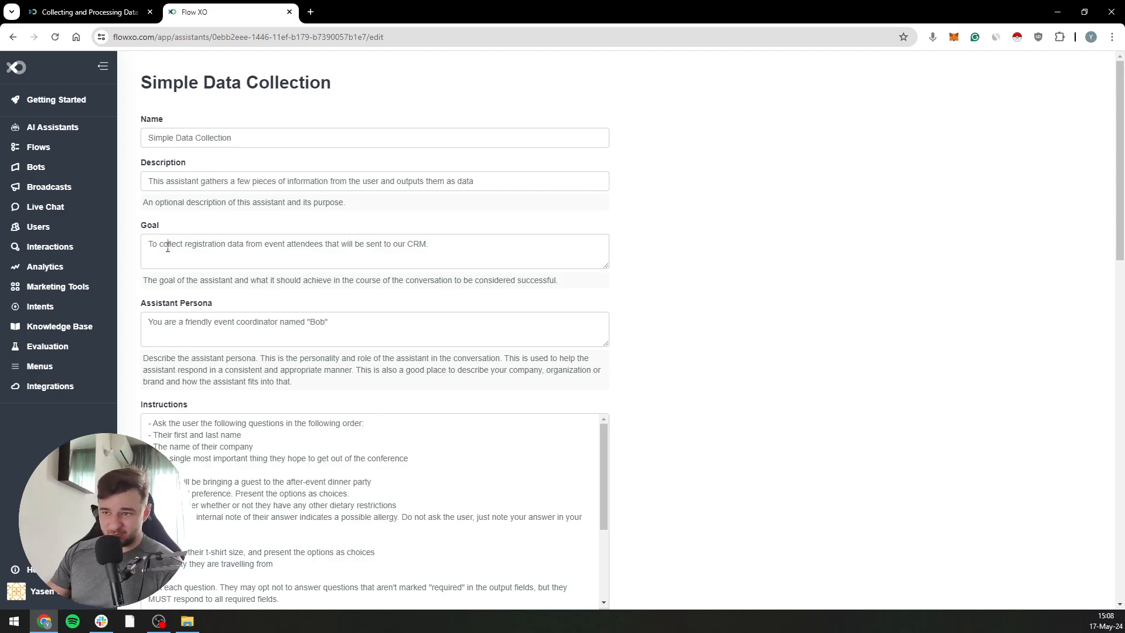
# Examine the assistant's goal text about collecting registration data from event attendees for the CRM.
pyautogui.moveTo(167, 243); pyautogui.dragTo(477, 251)
pyautogui.click(236, 261)
pyautogui.moveTo(146, 244)
pyautogui.mouseDown()
pyautogui.moveTo(460, 251)
pyautogui.moveTo(152, 241)
pyautogui.mouseUp()
pyautogui.click(460, 250)
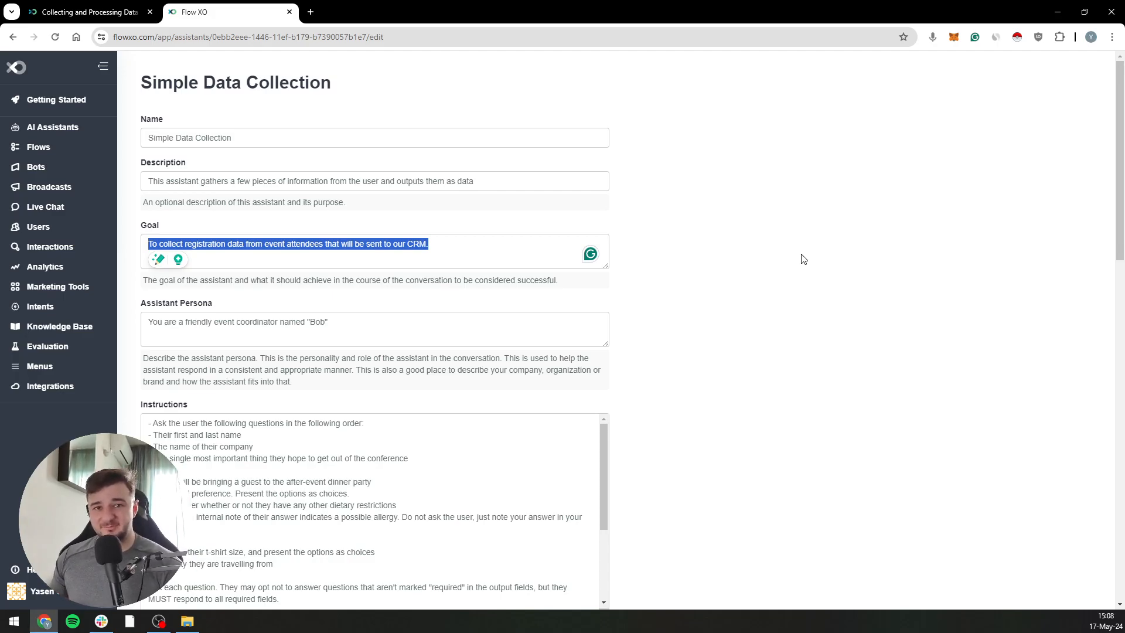
pyautogui.click(449, 241)
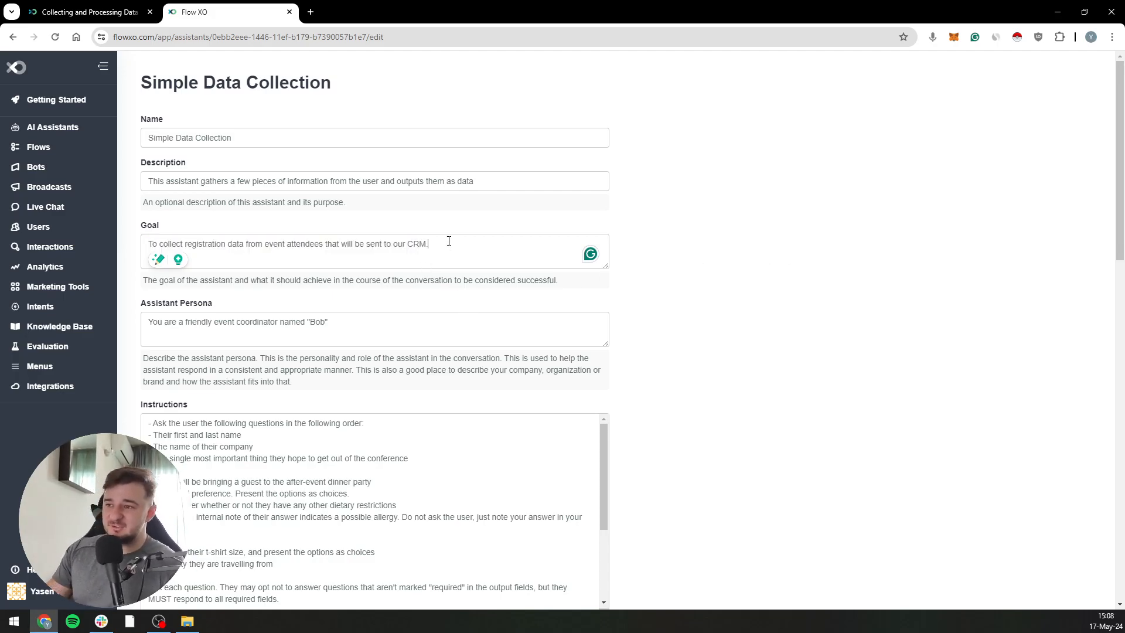
pyautogui.moveTo(467, 240); pyautogui.dragTo(184, 243)
pyautogui.moveTo(349, 243); pyautogui.dragTo(168, 238)
pyautogui.click(221, 245)
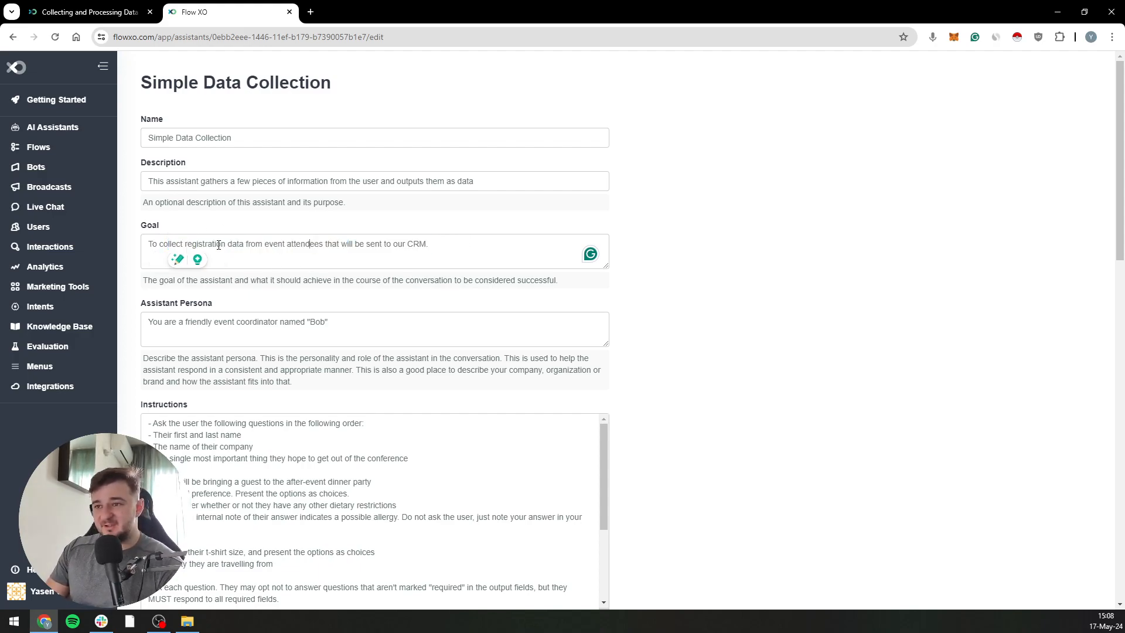
pyautogui.moveTo(280, 245); pyautogui.dragTo(287, 245)
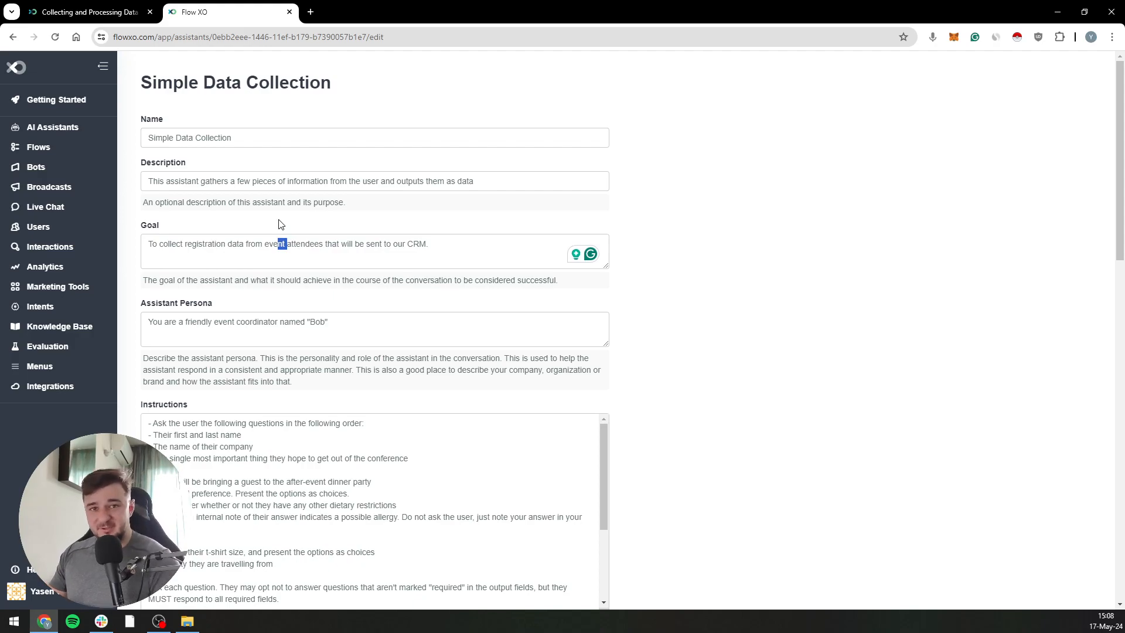
pyautogui.click(751, 273)
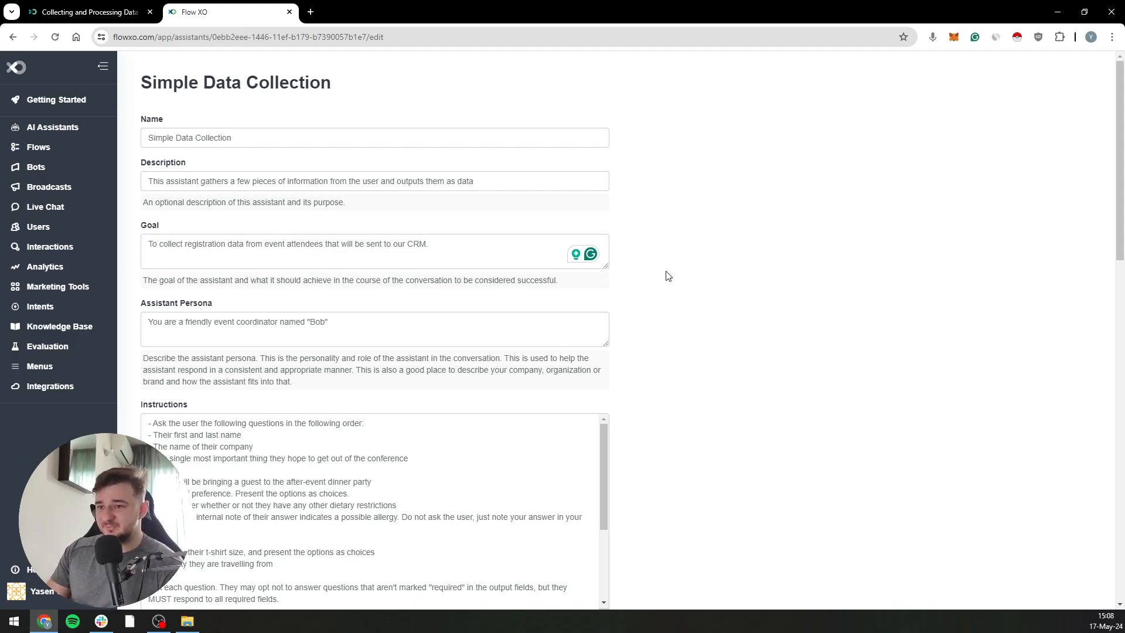
# Check the assistant persona and enlarge the Instructions text box to fit its full text.
pyautogui.scroll(-2, 680, 274)
pyautogui.click(179, 206)
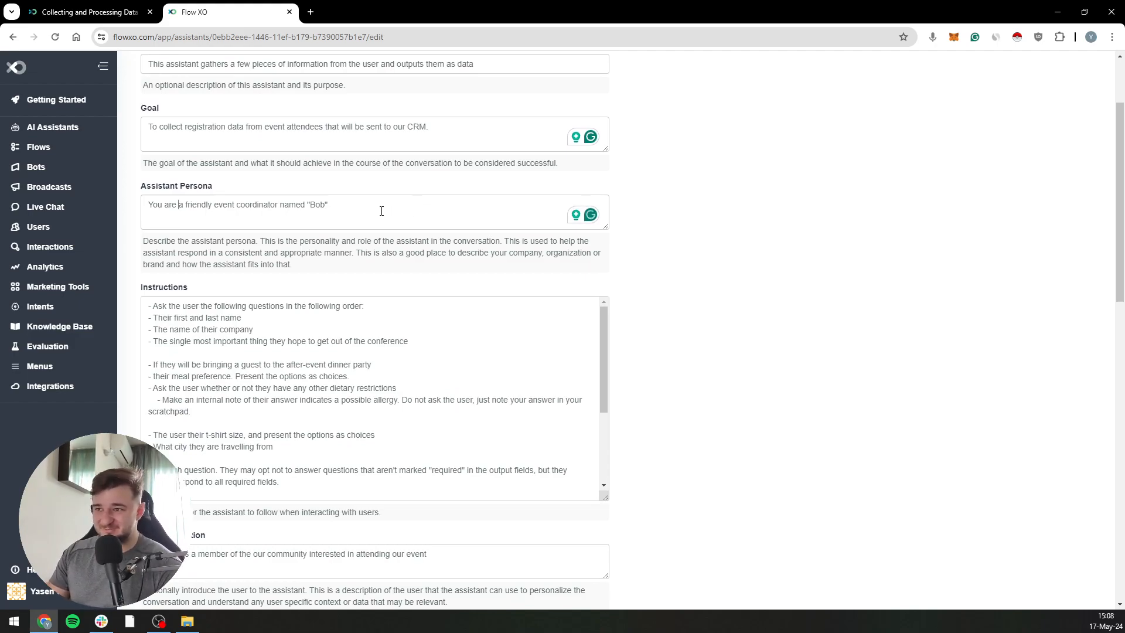
pyautogui.scroll(-2, 357, 215)
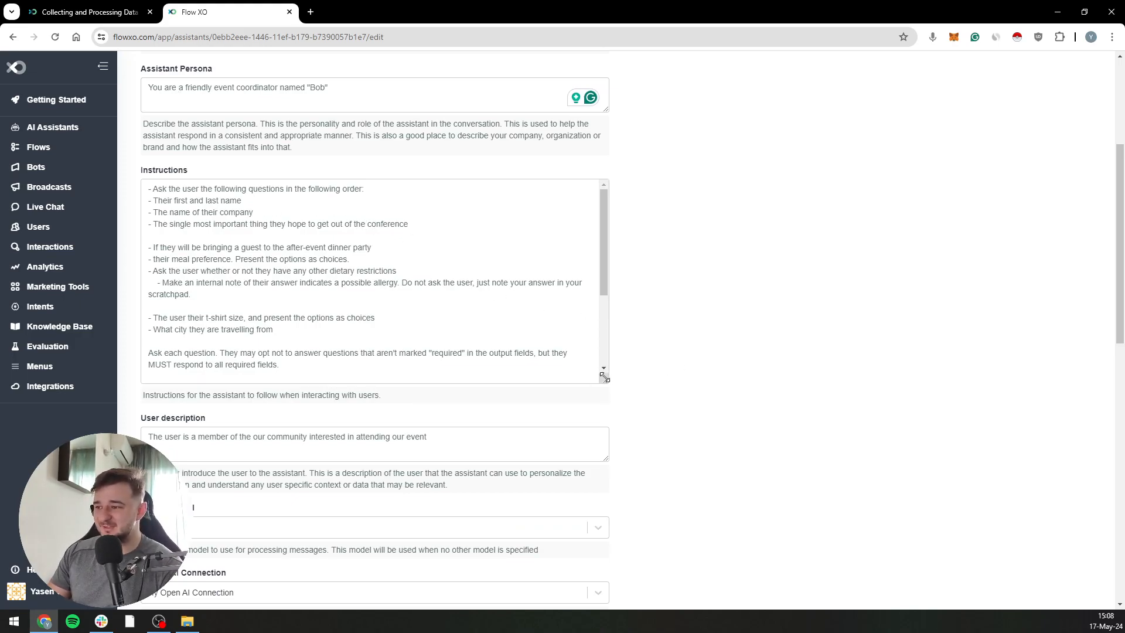
pyautogui.moveTo(604, 377); pyautogui.dragTo(652, 492)
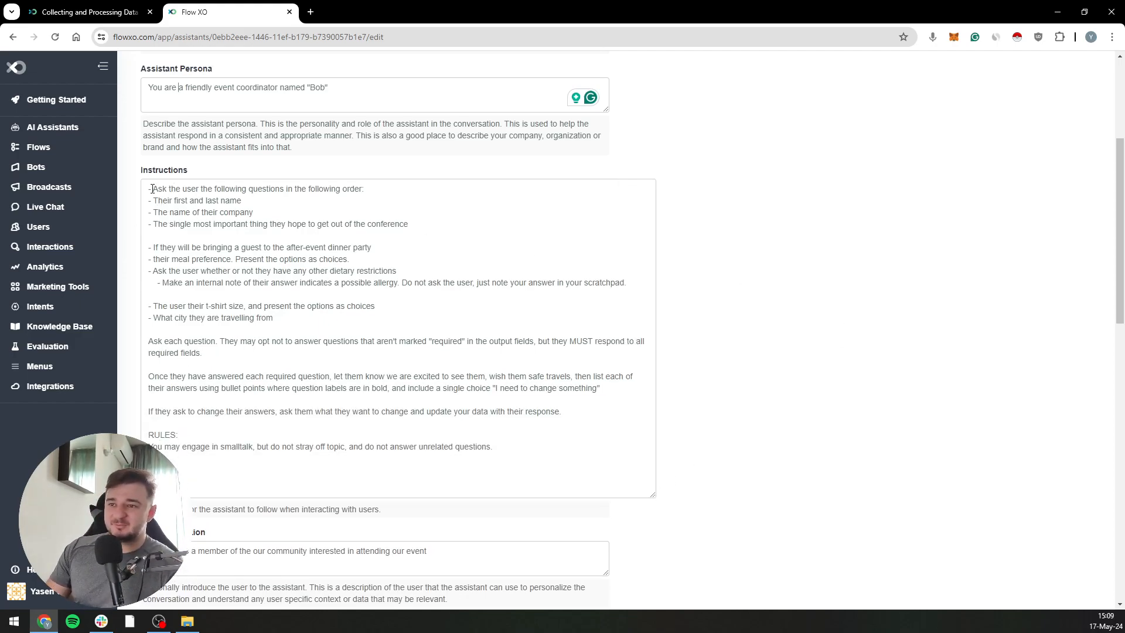
# Read through the ordered list of attendee questions in the assistant's instructions, from name and company to dietary restrictions and travel city.
pyautogui.moveTo(149, 189); pyautogui.dragTo(438, 183)
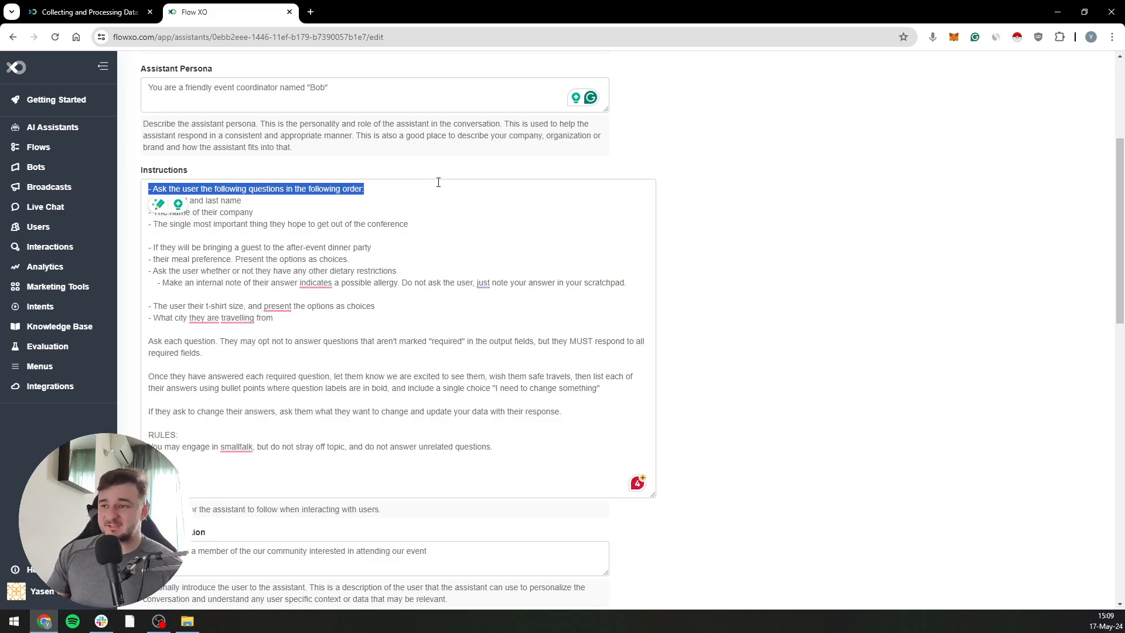
pyautogui.click(279, 213)
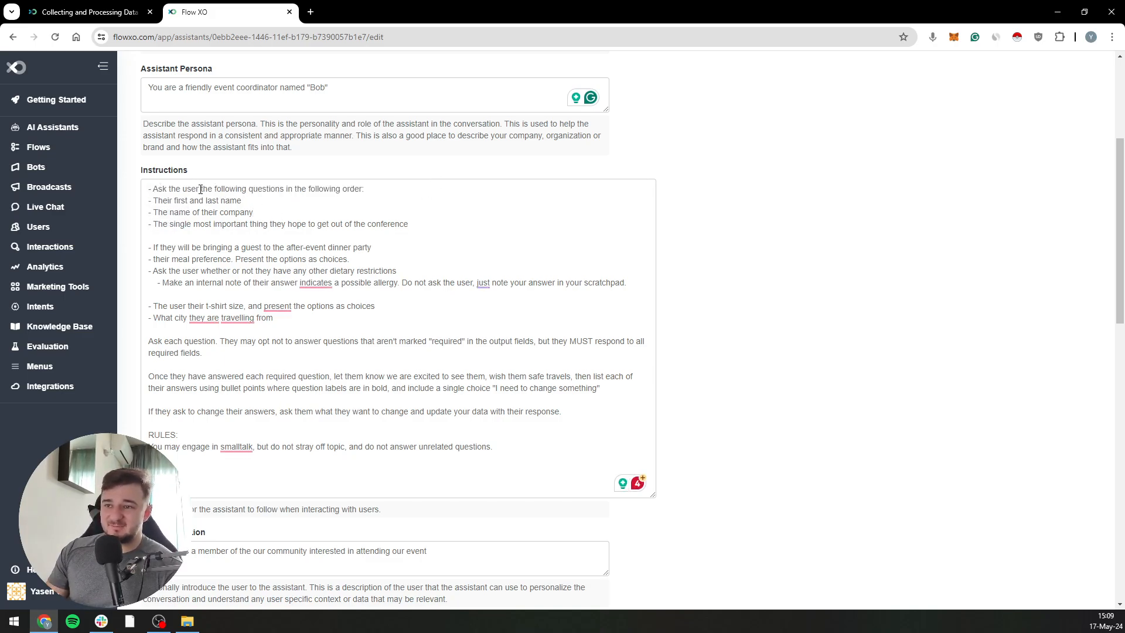
pyautogui.moveTo(186, 191); pyautogui.dragTo(364, 194)
pyautogui.click(364, 194)
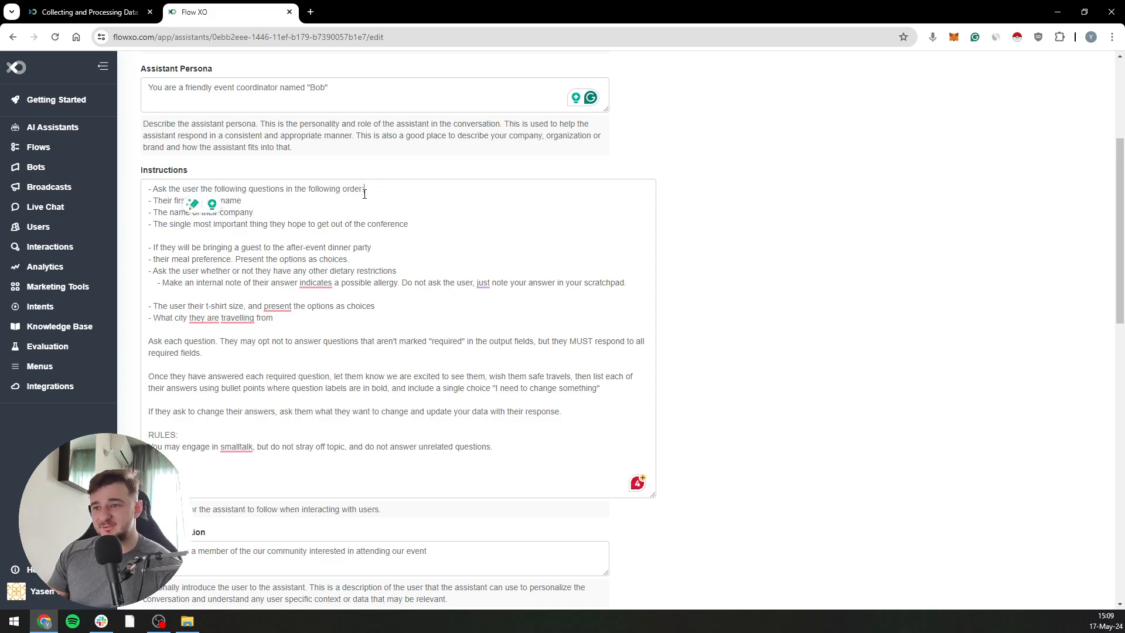
pyautogui.moveTo(149, 201); pyautogui.dragTo(257, 200)
pyautogui.click(214, 200)
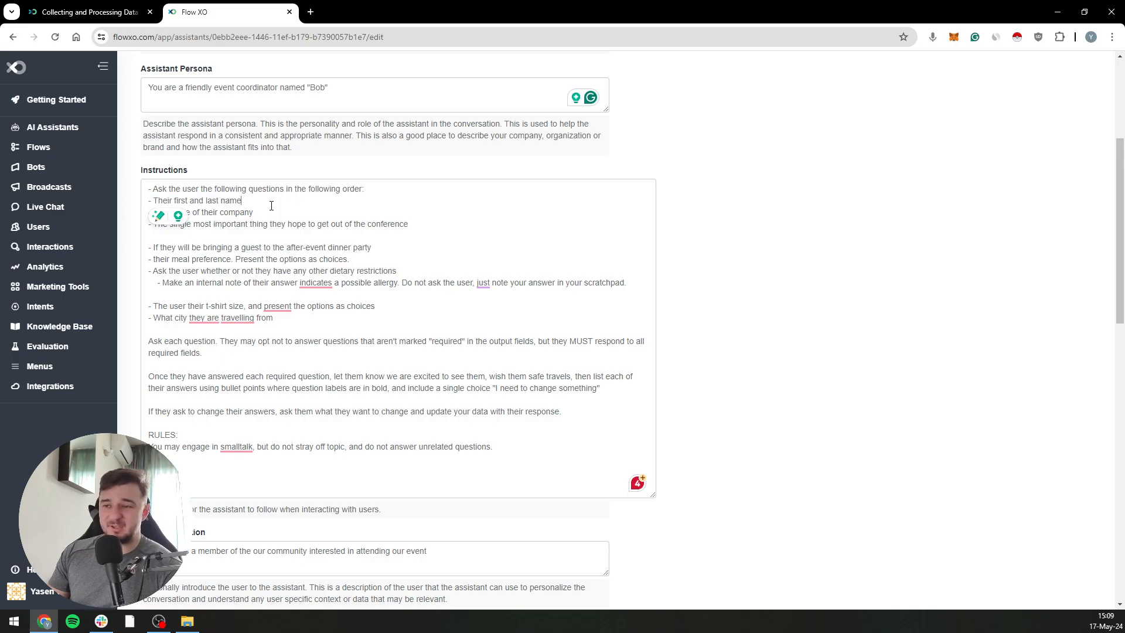
pyautogui.click(210, 213)
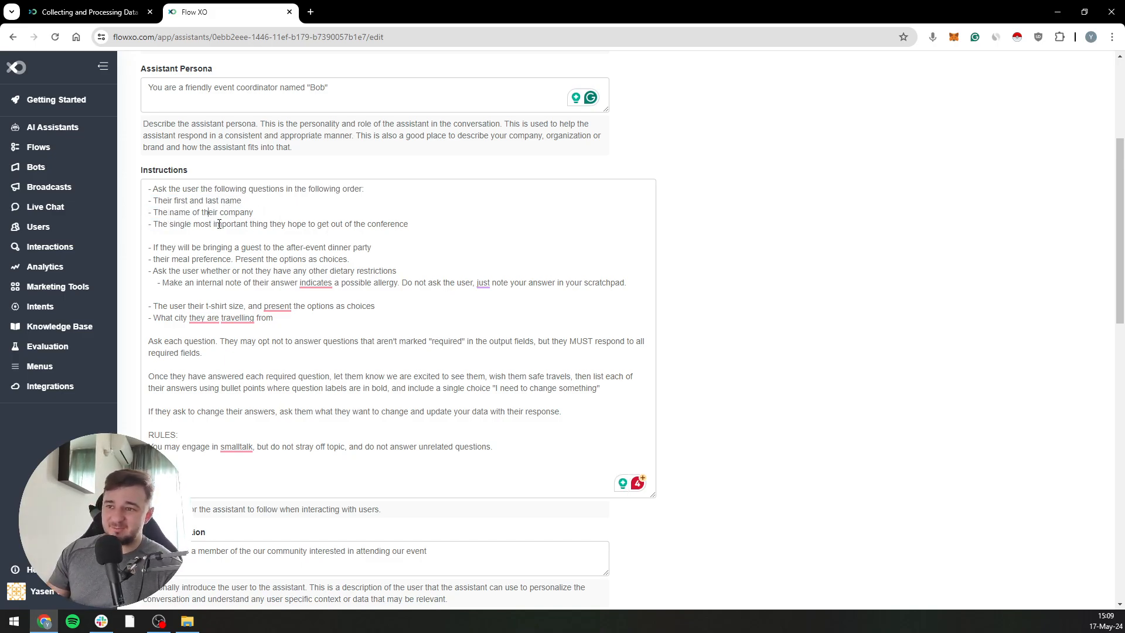
pyautogui.click(217, 225)
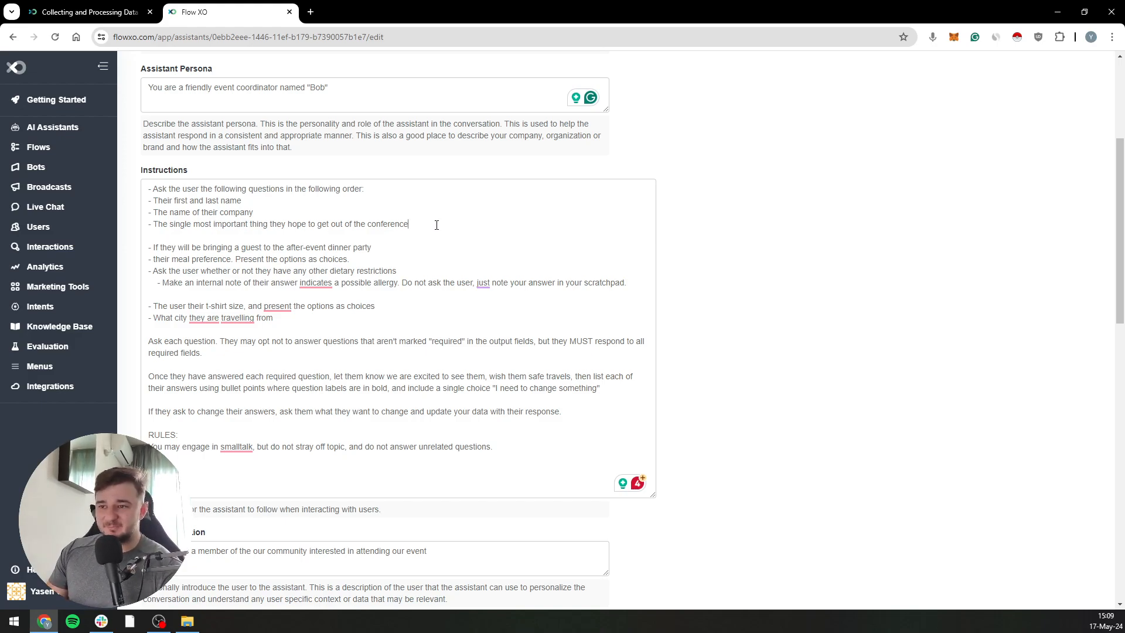
pyautogui.moveTo(437, 225); pyautogui.dragTo(81, 224)
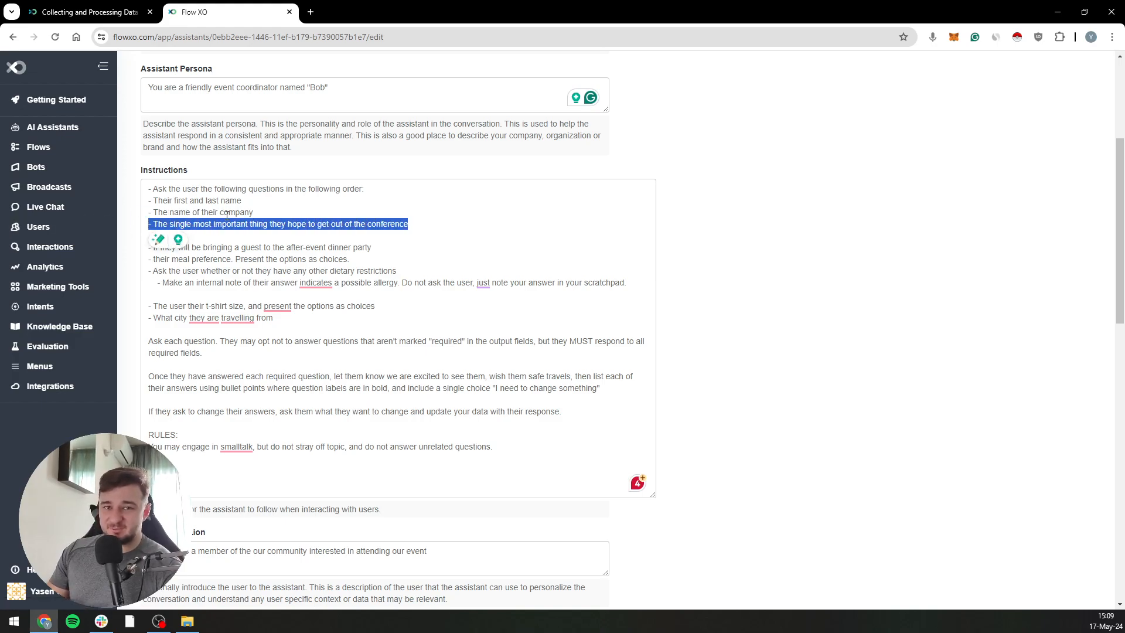
pyautogui.click(406, 212)
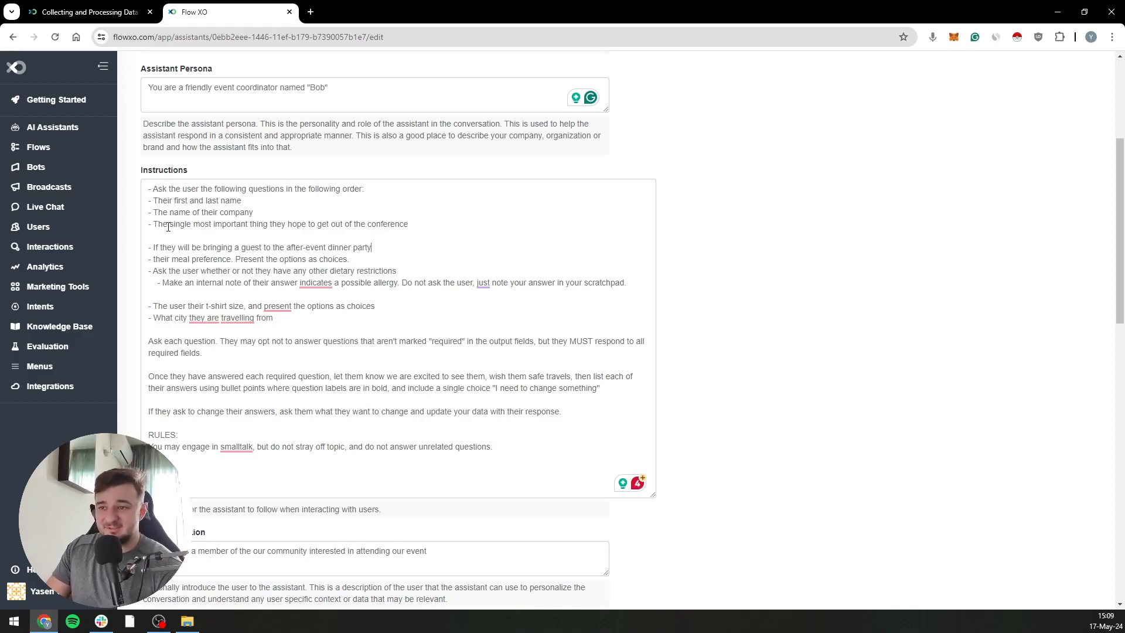
pyautogui.moveTo(151, 224); pyautogui.dragTo(432, 269)
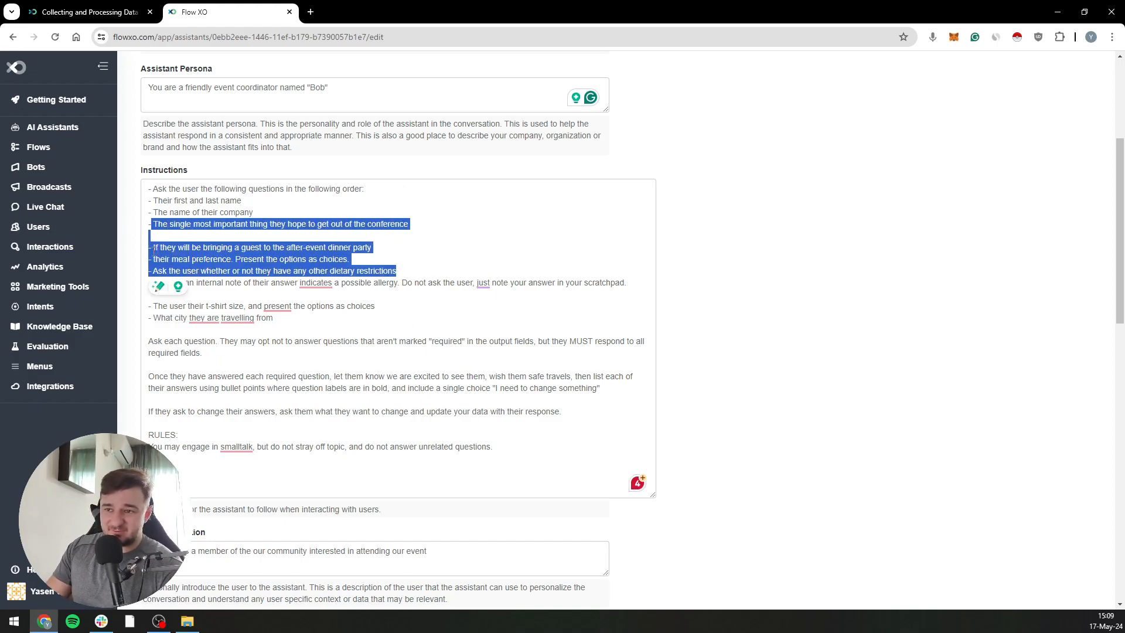
pyautogui.click(214, 329)
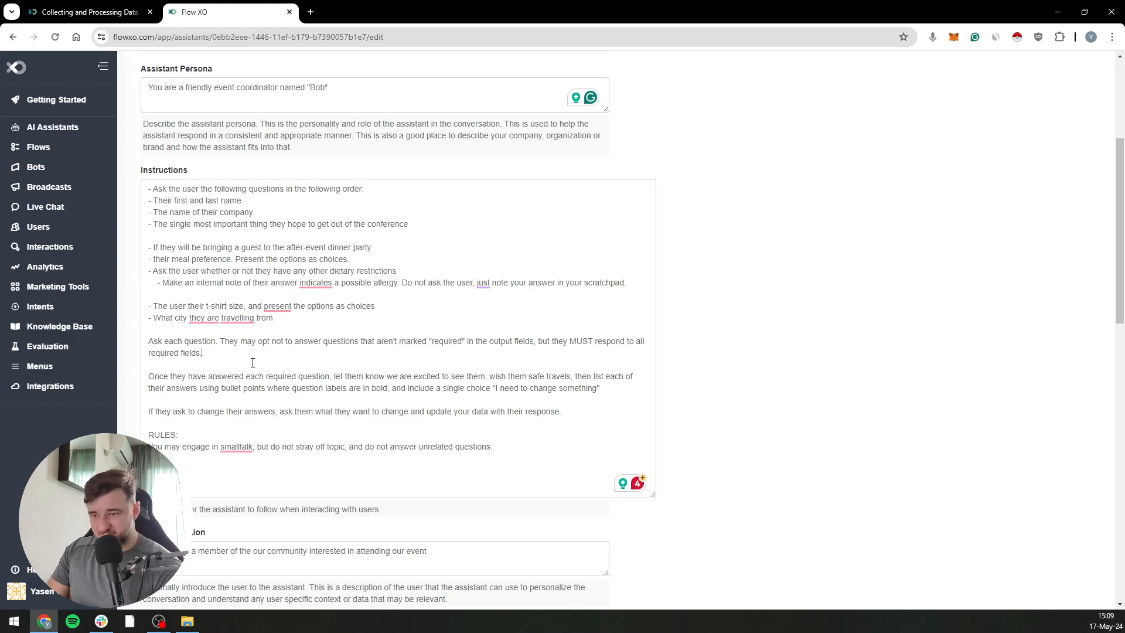
# Read the instruction paragraphs on required and optional questions, summarizing the answers and letting attendees change them.
pyautogui.tripleClick(145, 339)
pyautogui.click(149, 378)
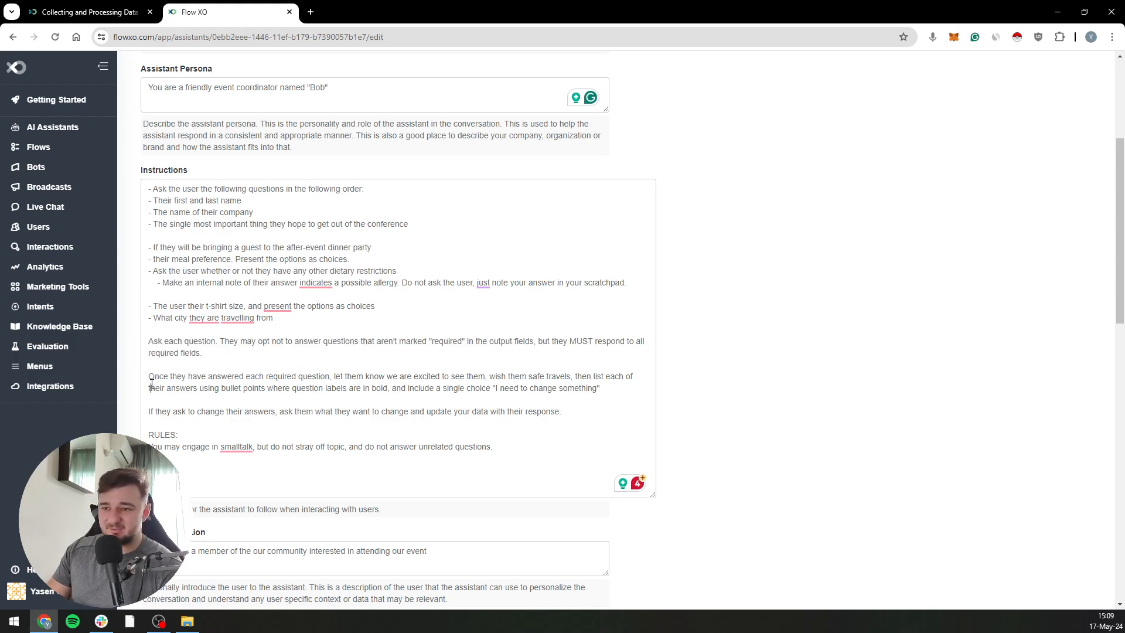
pyautogui.tripleClick(149, 380)
pyautogui.click(212, 416)
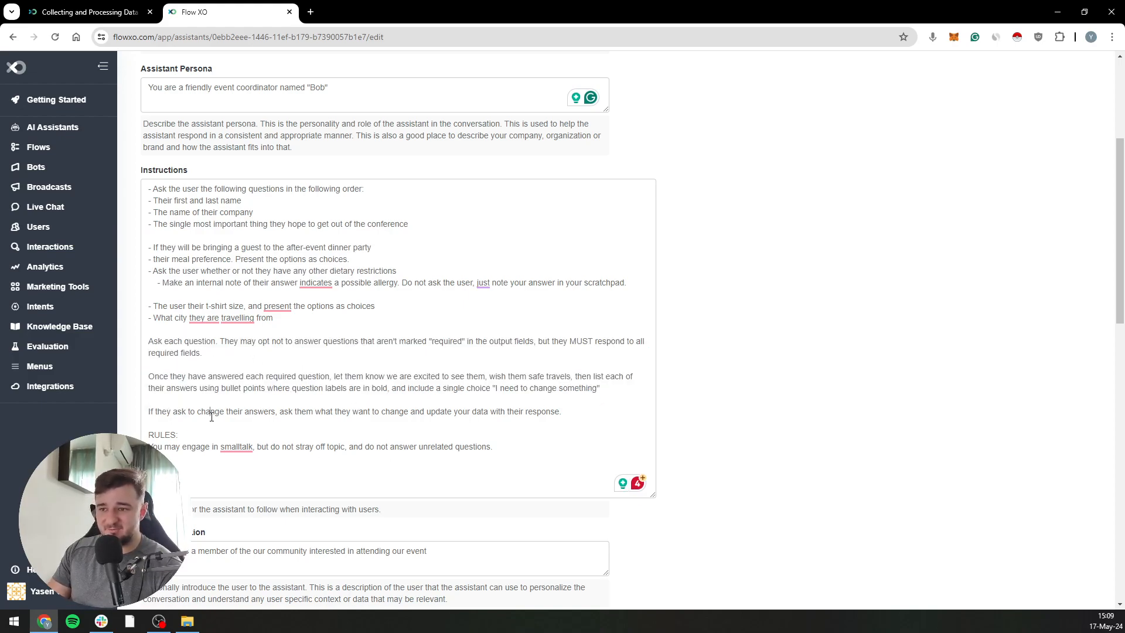
pyautogui.moveTo(148, 340); pyautogui.dragTo(230, 341)
pyautogui.click(242, 340)
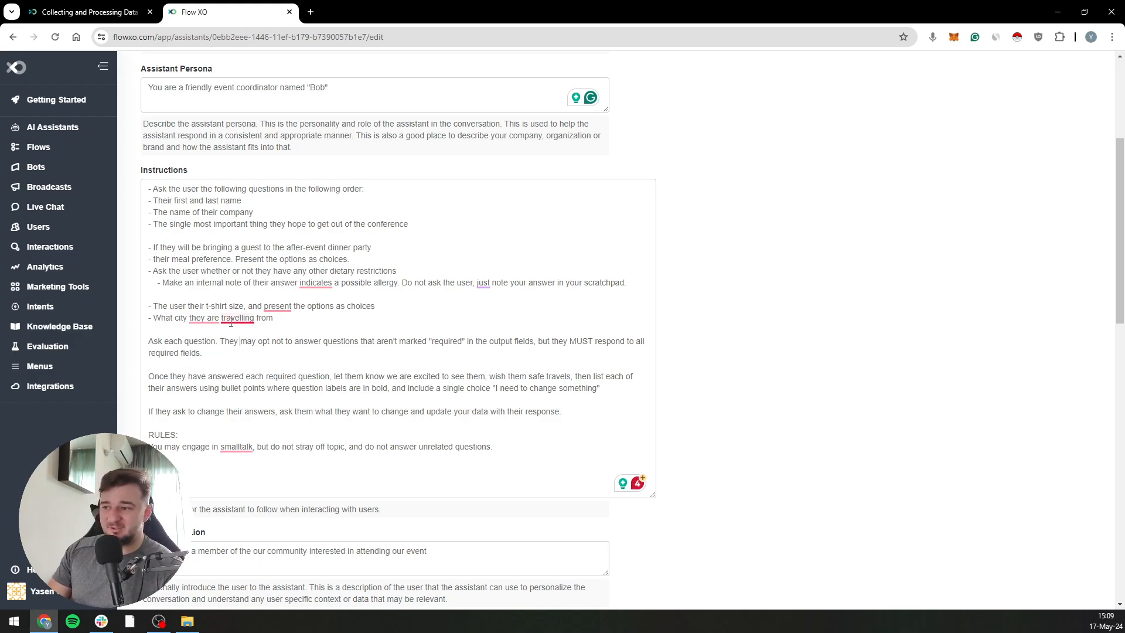
pyautogui.click(458, 344)
pyautogui.moveTo(333, 341); pyautogui.dragTo(516, 341)
pyautogui.click(517, 341)
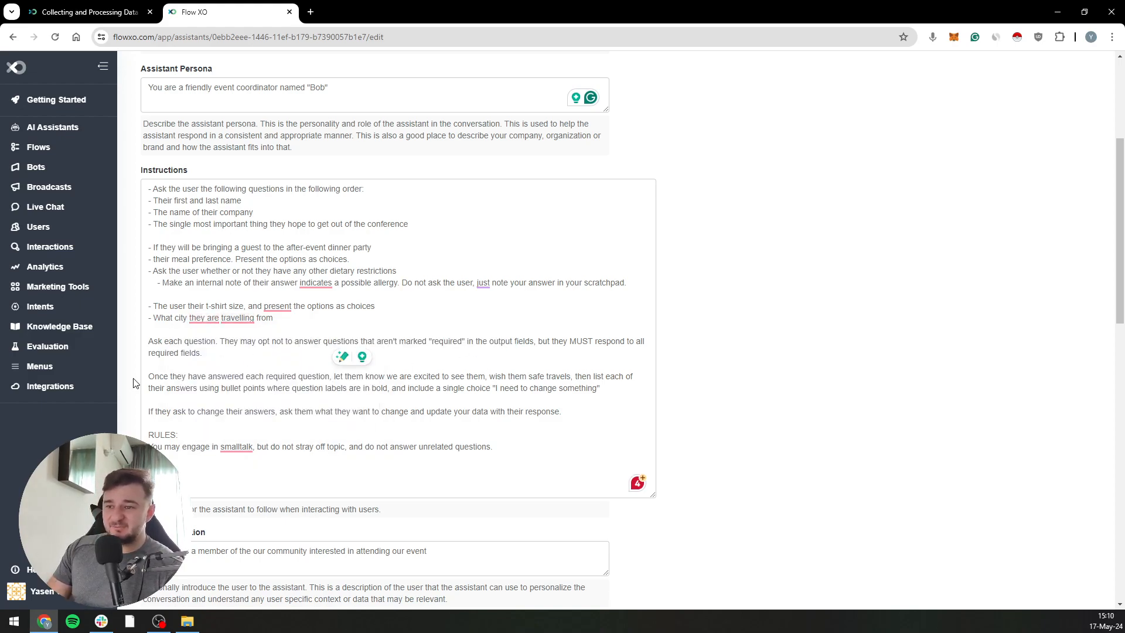
# Read the instructions on wishing attendees safe travels and listing their answers in bullet points, plus the rule on smalltalk and unrelated questions.
pyautogui.moveTo(144, 368); pyautogui.dragTo(601, 388)
pyautogui.click(496, 388)
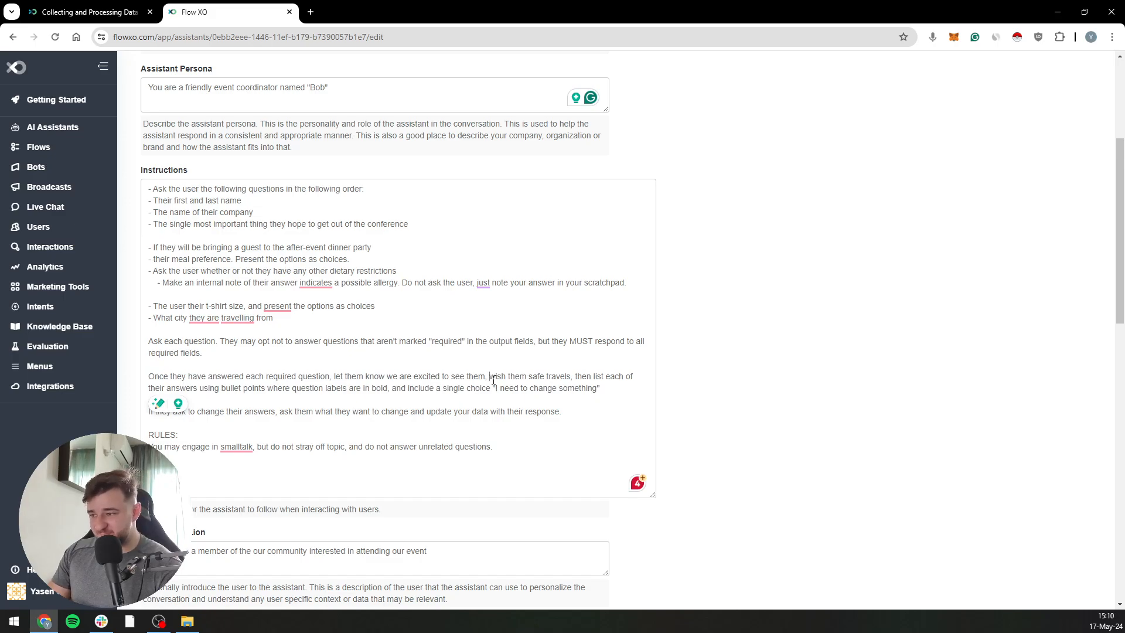
pyautogui.moveTo(490, 378); pyautogui.dragTo(577, 378)
pyautogui.click(576, 378)
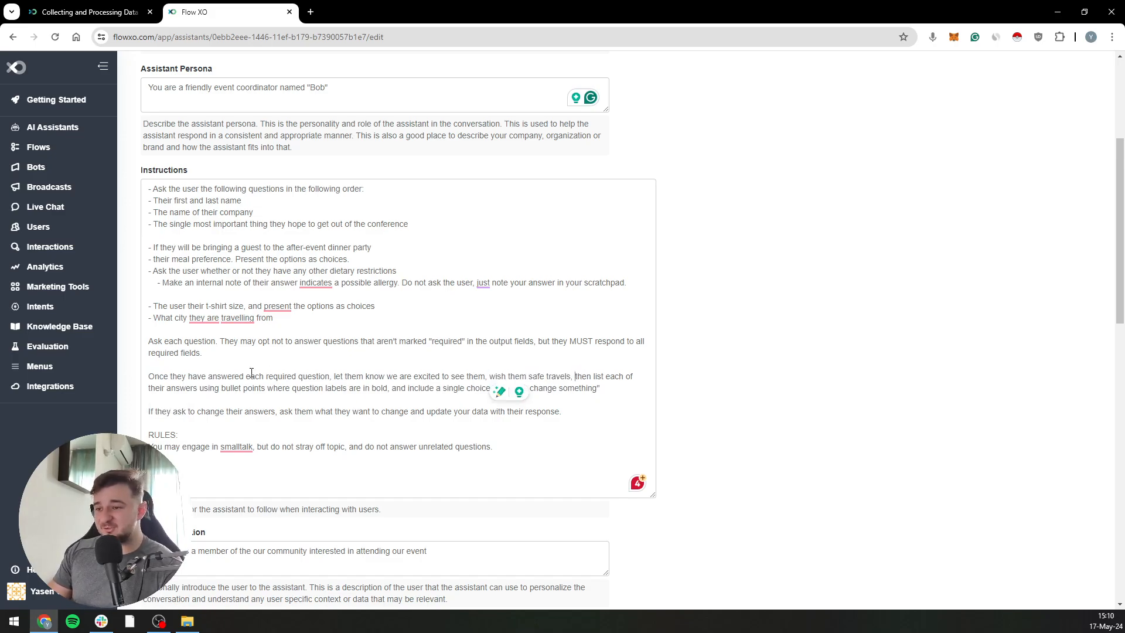
pyautogui.moveTo(166, 378); pyautogui.dragTo(597, 389)
pyautogui.click(606, 391)
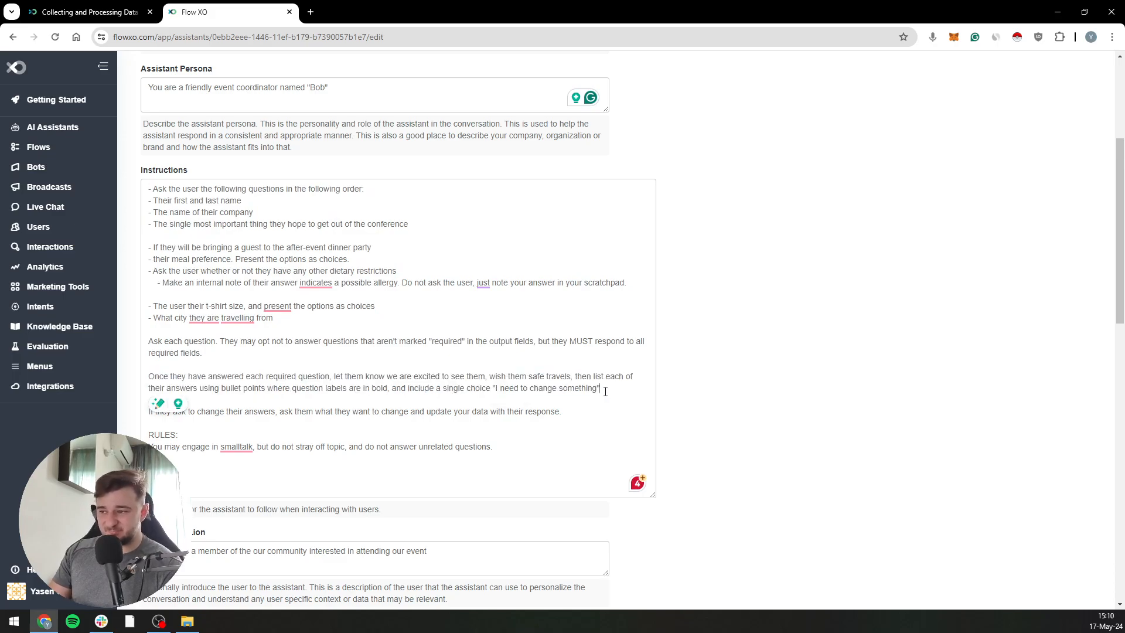
pyautogui.moveTo(605, 391); pyautogui.dragTo(148, 378)
pyautogui.click(174, 373)
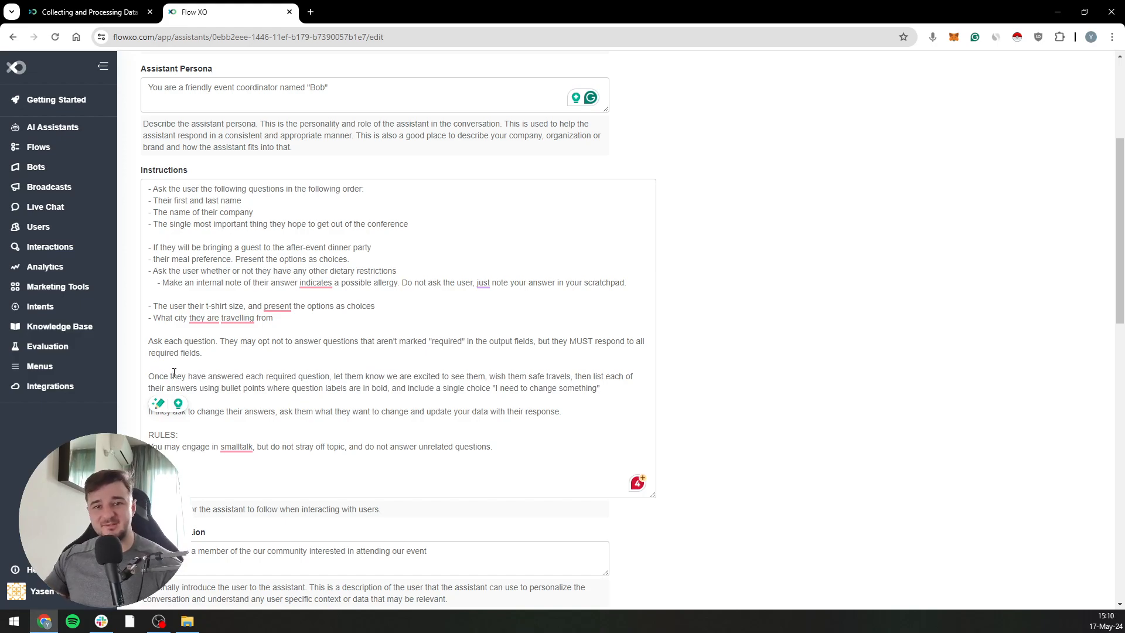
pyautogui.click(284, 401)
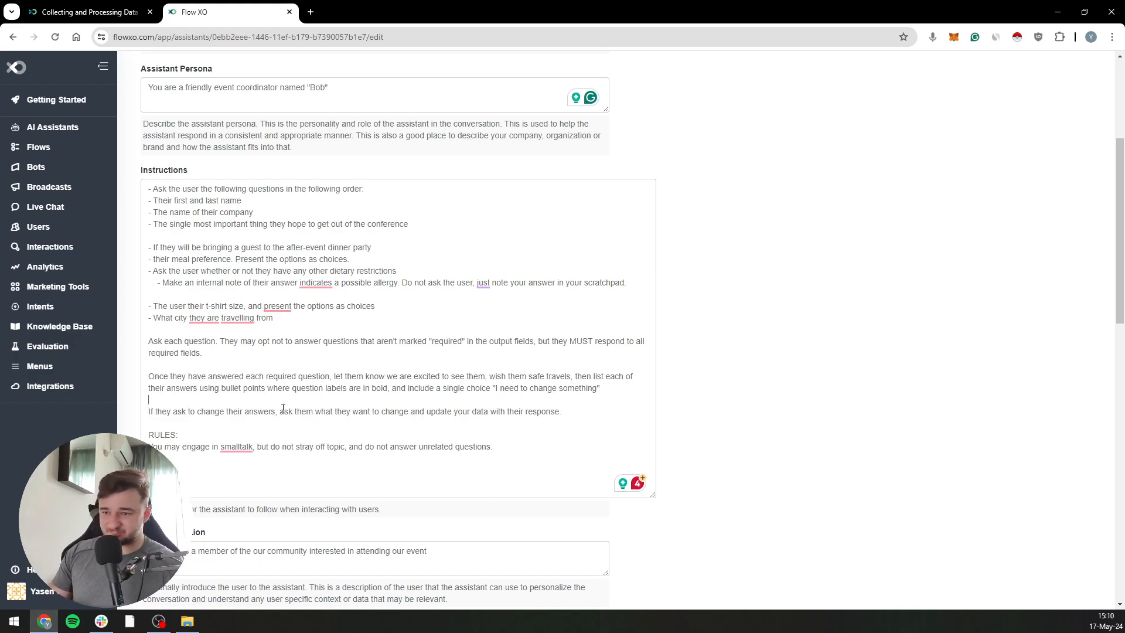
pyautogui.moveTo(151, 445); pyautogui.dragTo(499, 448)
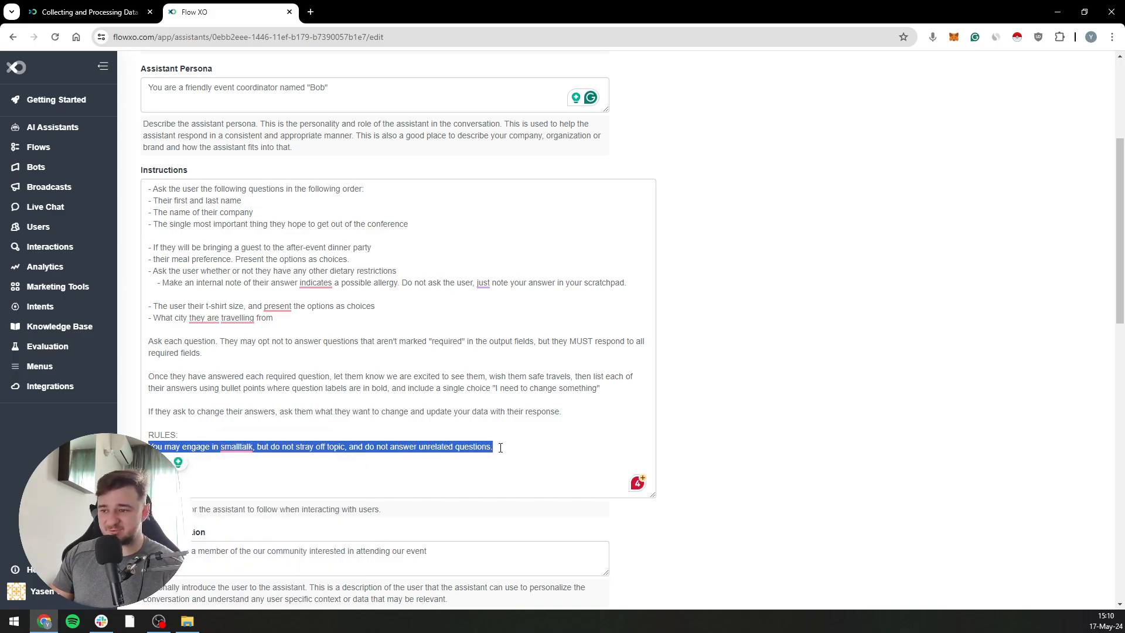
pyautogui.click(545, 459)
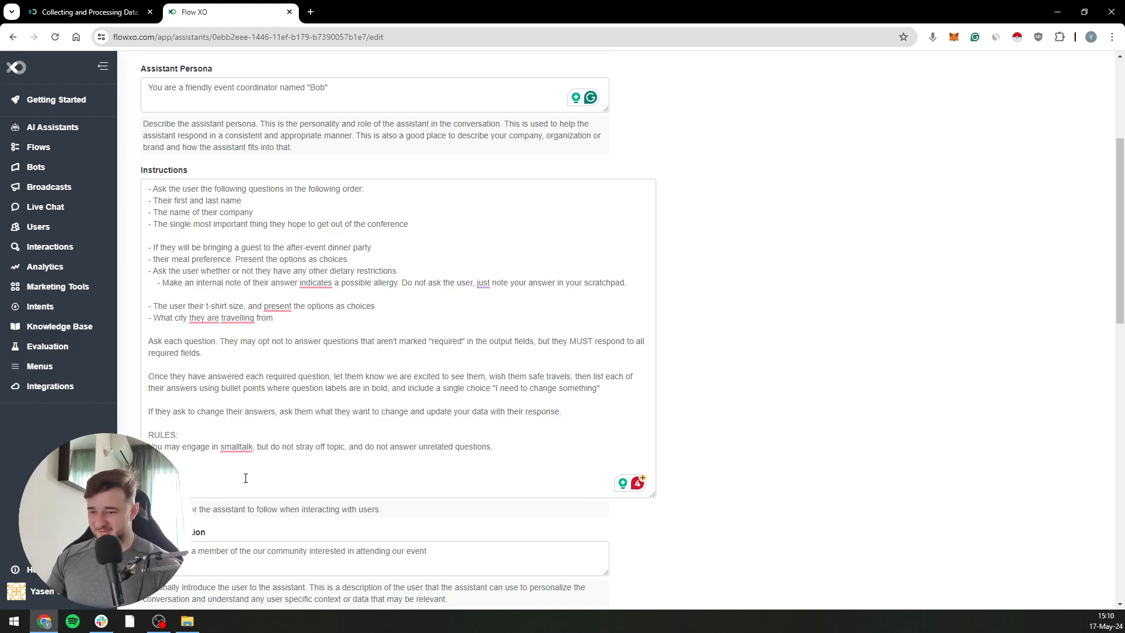
# Read the User description text that introduces the user to the assistant.
pyautogui.scroll(-2, 337, 432)
pyautogui.scroll(-3, 405, 372)
pyautogui.click(231, 258)
pyautogui.click(540, 263)
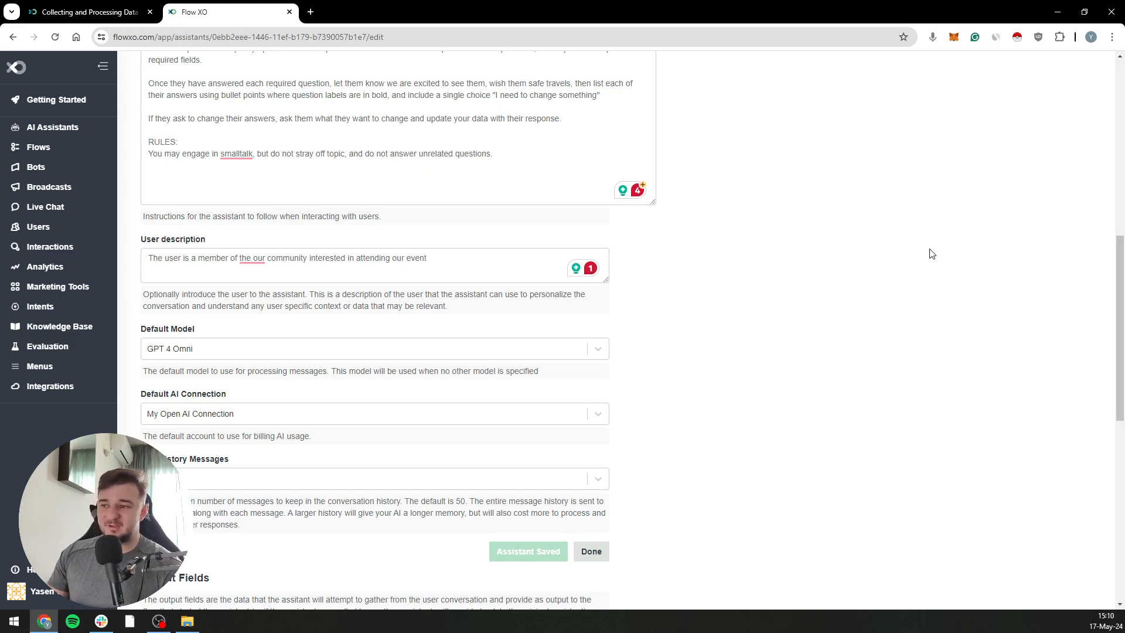
pyautogui.moveTo(433, 260); pyautogui.dragTo(158, 270)
pyautogui.click(456, 265)
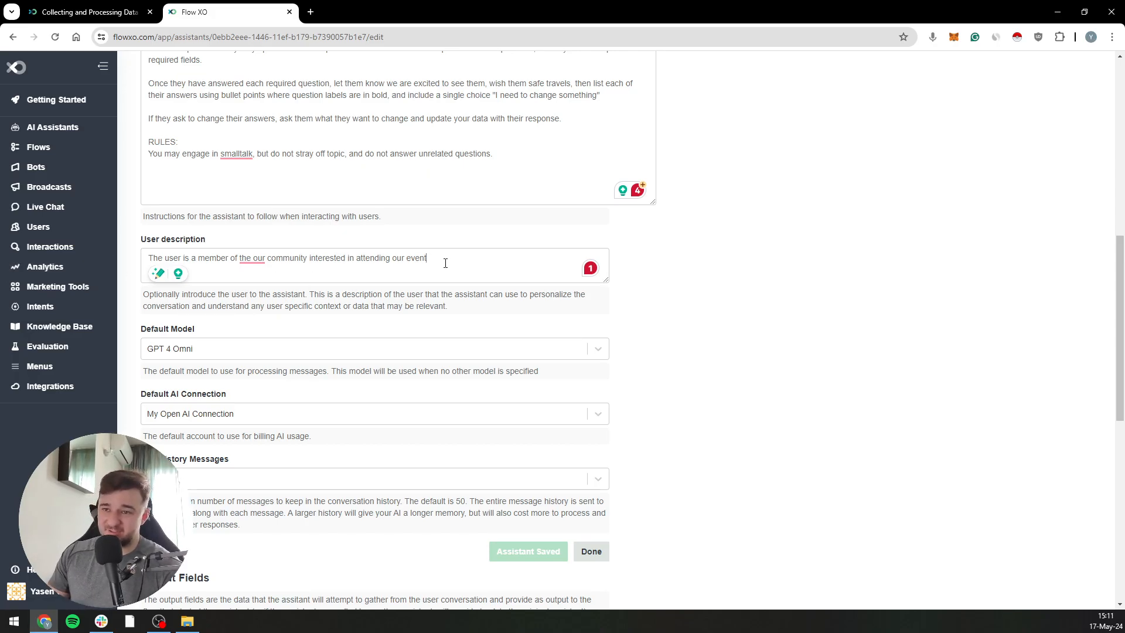
# Check the available options for the assistant's default model and maximum history messages.
pyautogui.scroll(-4, 645, 252)
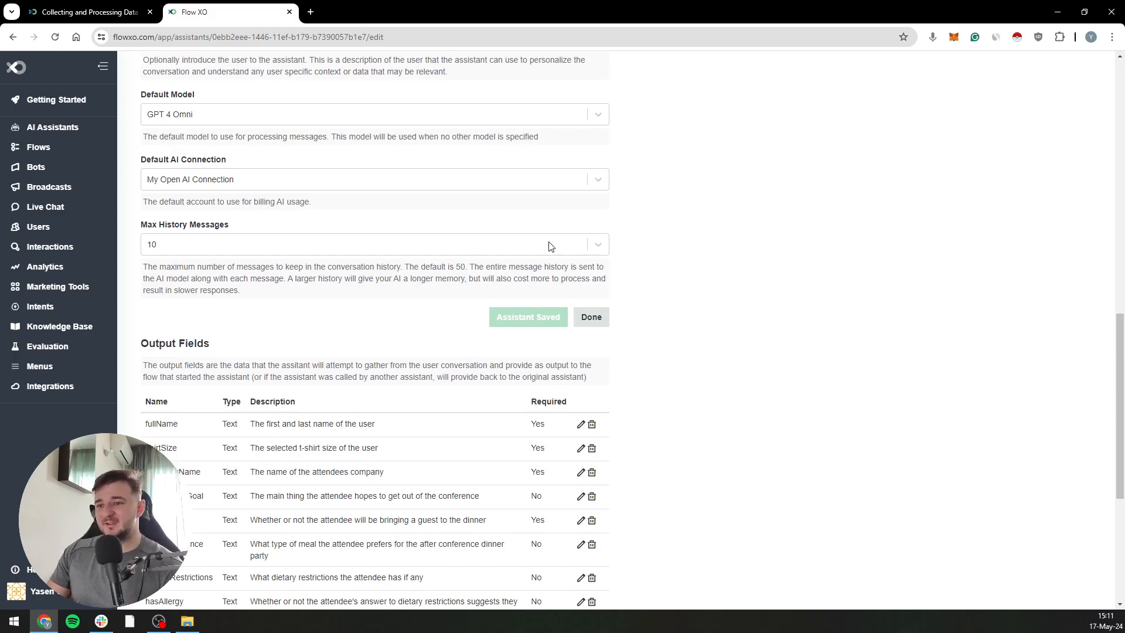
pyautogui.click(302, 112)
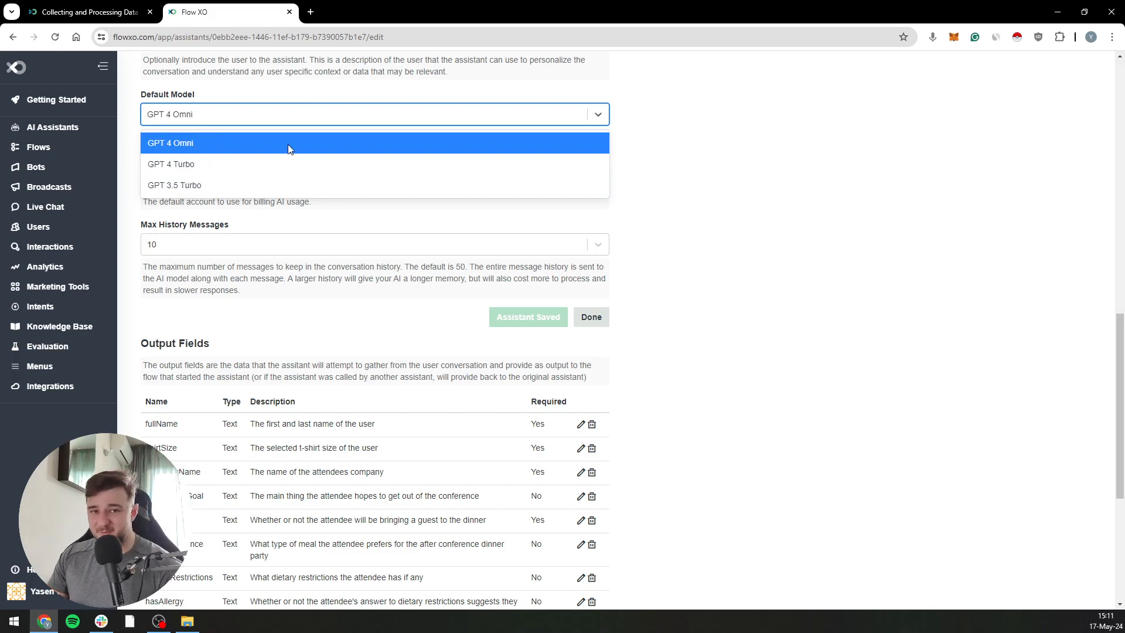
pyautogui.click(740, 146)
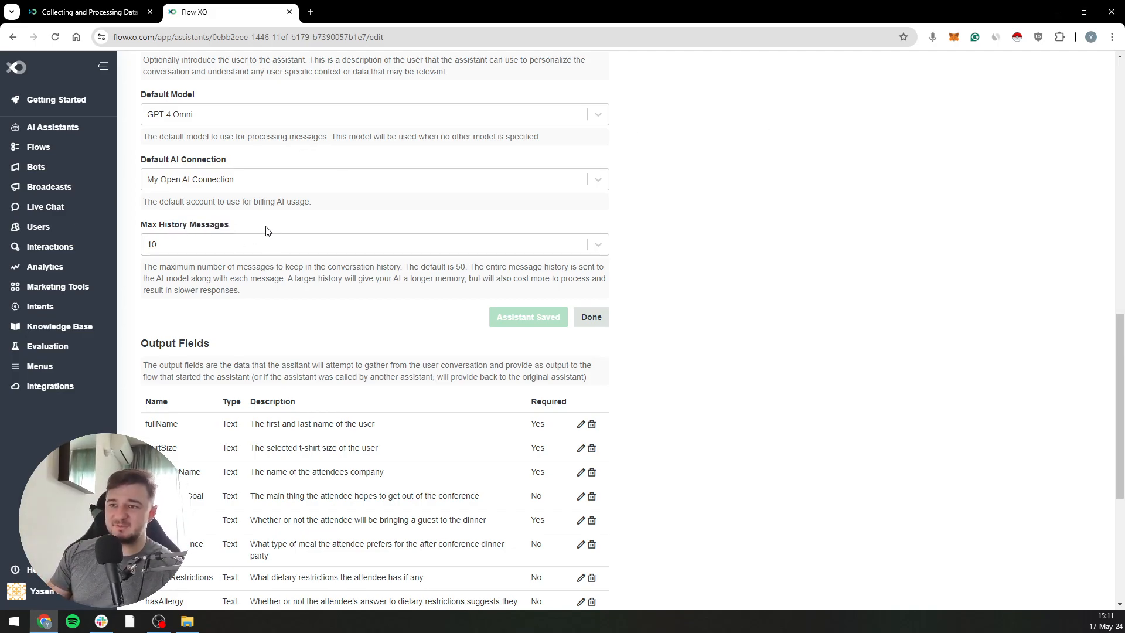
pyautogui.click(269, 243)
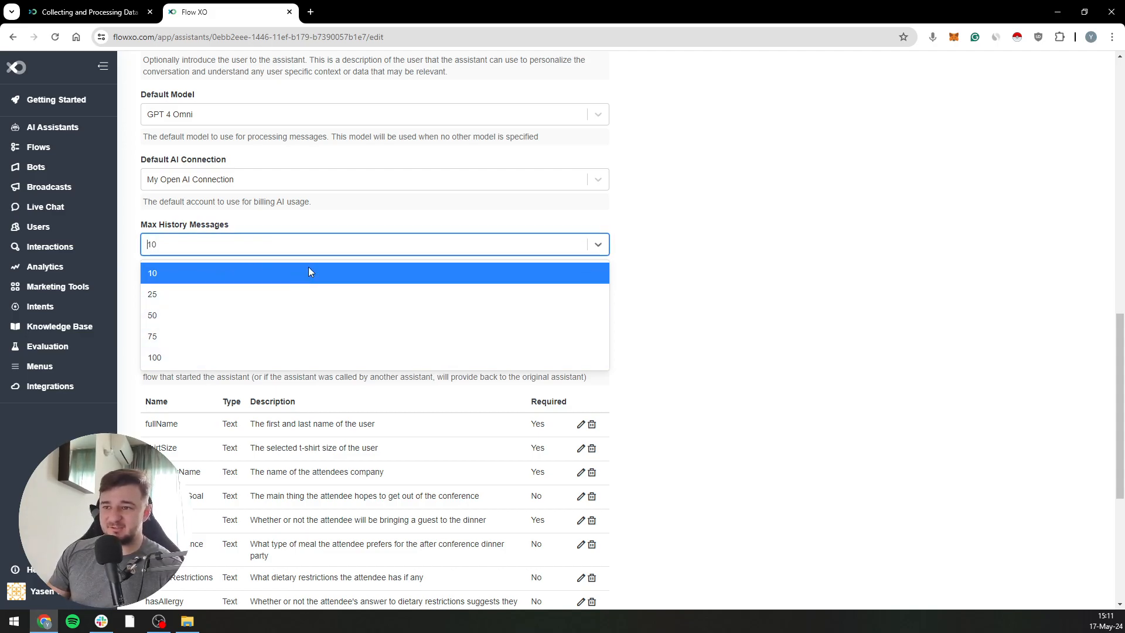
pyautogui.click(659, 244)
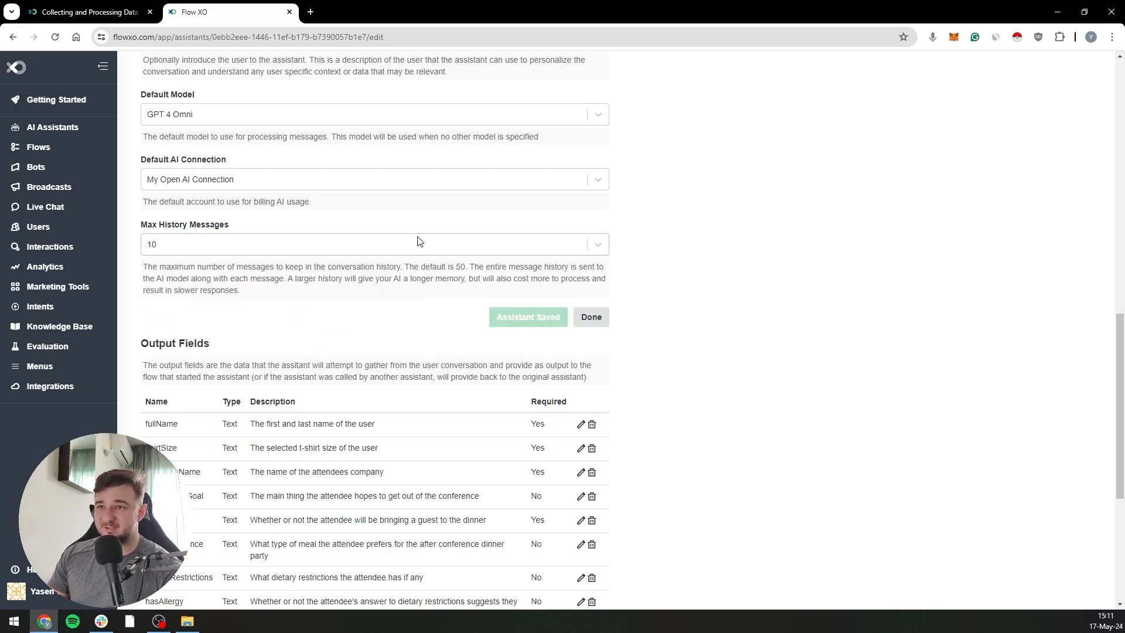
pyautogui.click(351, 249)
pyautogui.click(707, 215)
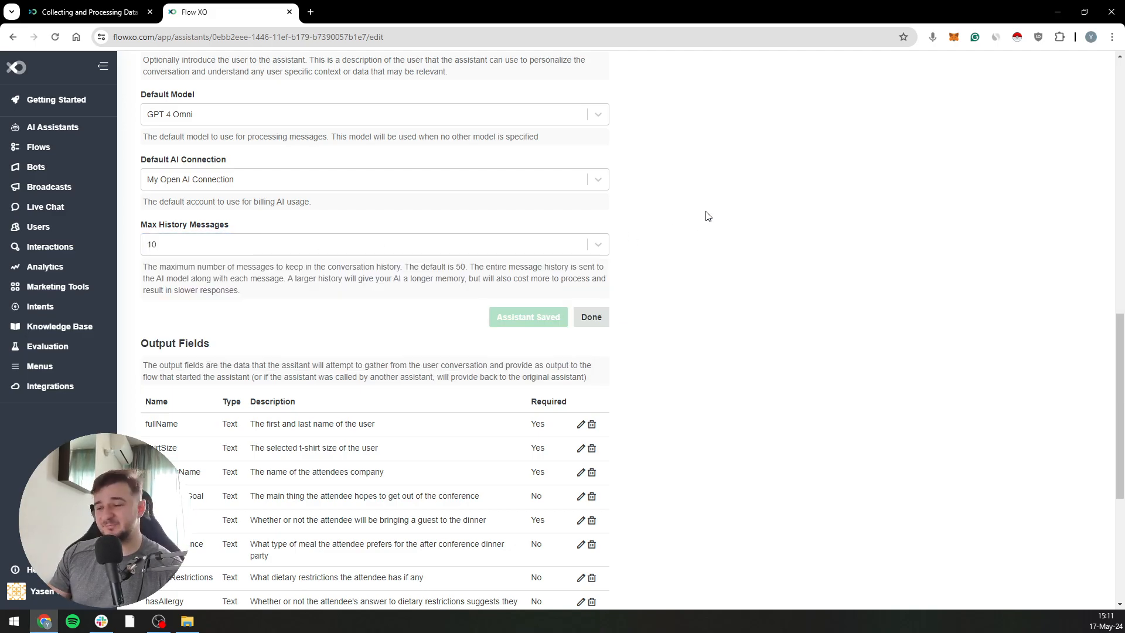
# Compare the first and last name question in the instructions with the matching fullName entry in the Output Fields.
pyautogui.scroll(-4, 706, 216)
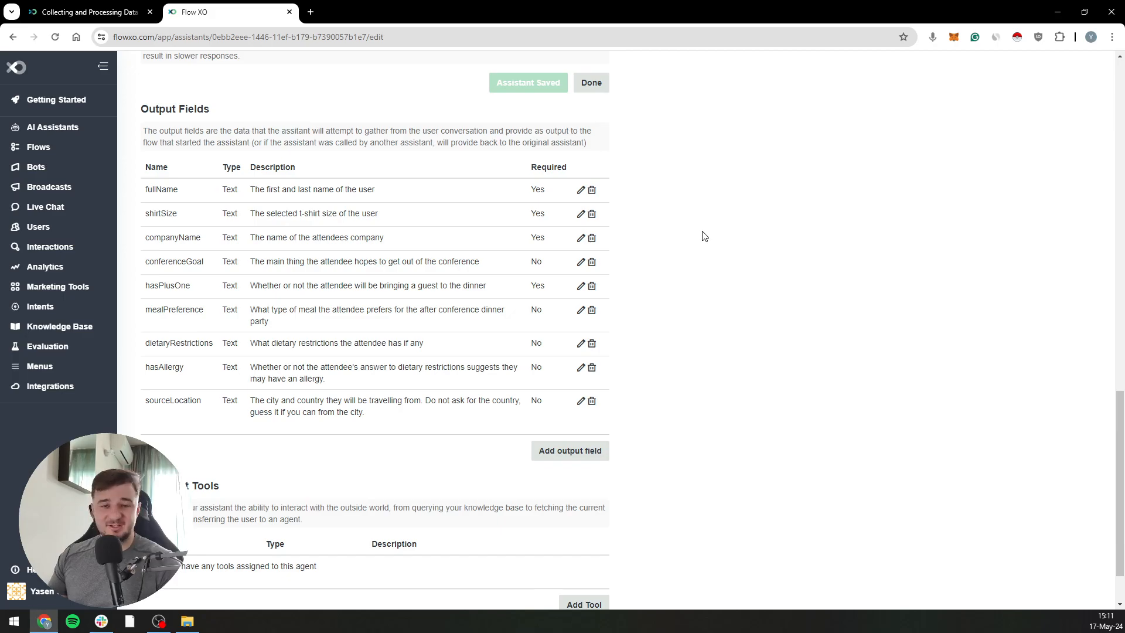
pyautogui.scroll(14, 704, 236)
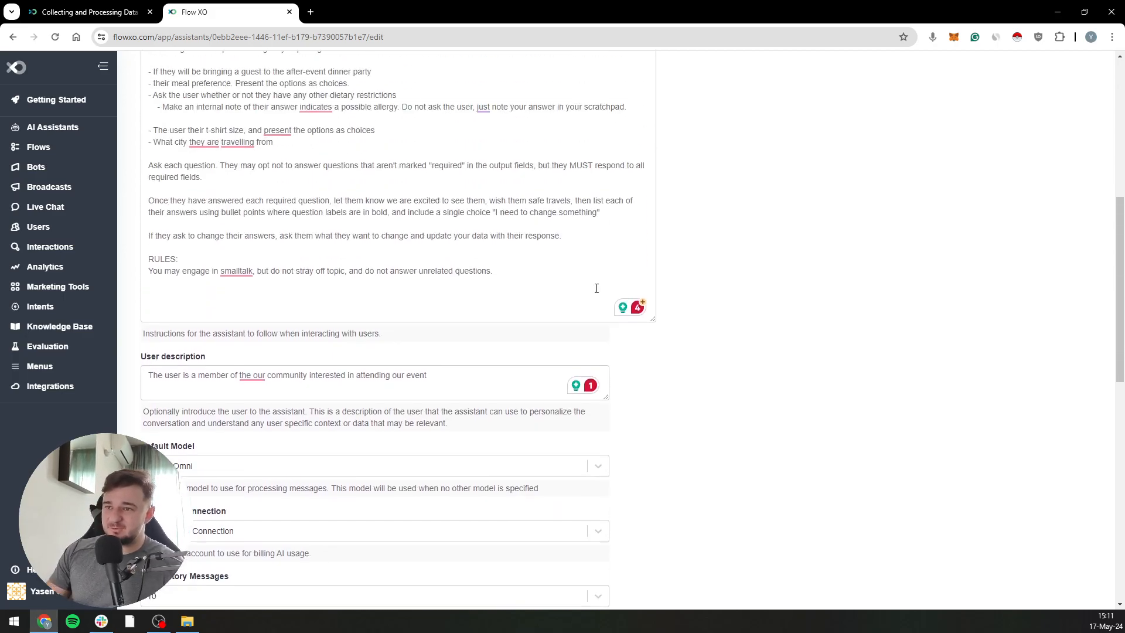
pyautogui.moveTo(152, 201); pyautogui.dragTo(243, 201)
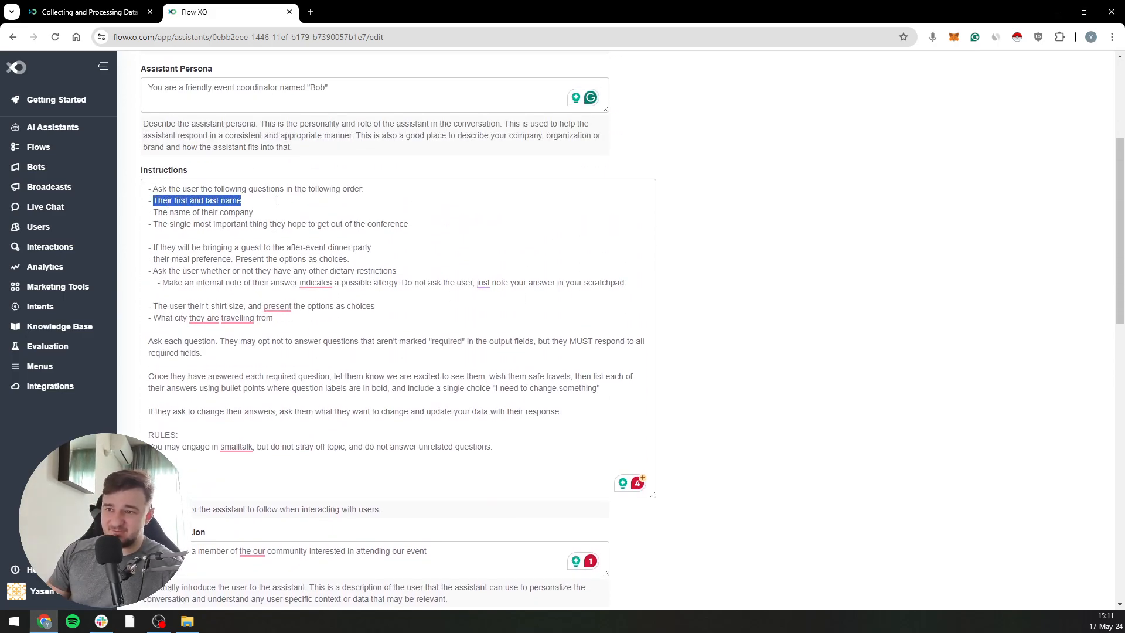
pyautogui.scroll(-7, 374, 299)
pyautogui.scroll(-4, 374, 300)
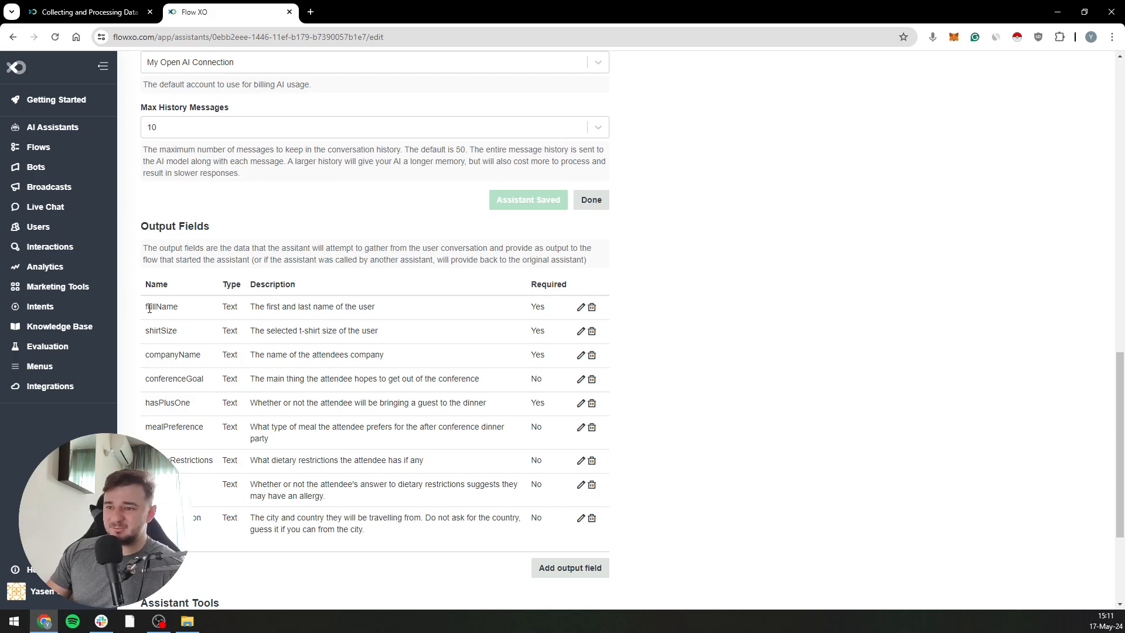
pyautogui.moveTo(147, 310); pyautogui.dragTo(390, 312)
pyautogui.click(390, 311)
# Add the question "- What is their favourite icecream flavor" to the Instructions, on the blank line below the conference goal question.
pyautogui.scroll(4, 391, 313)
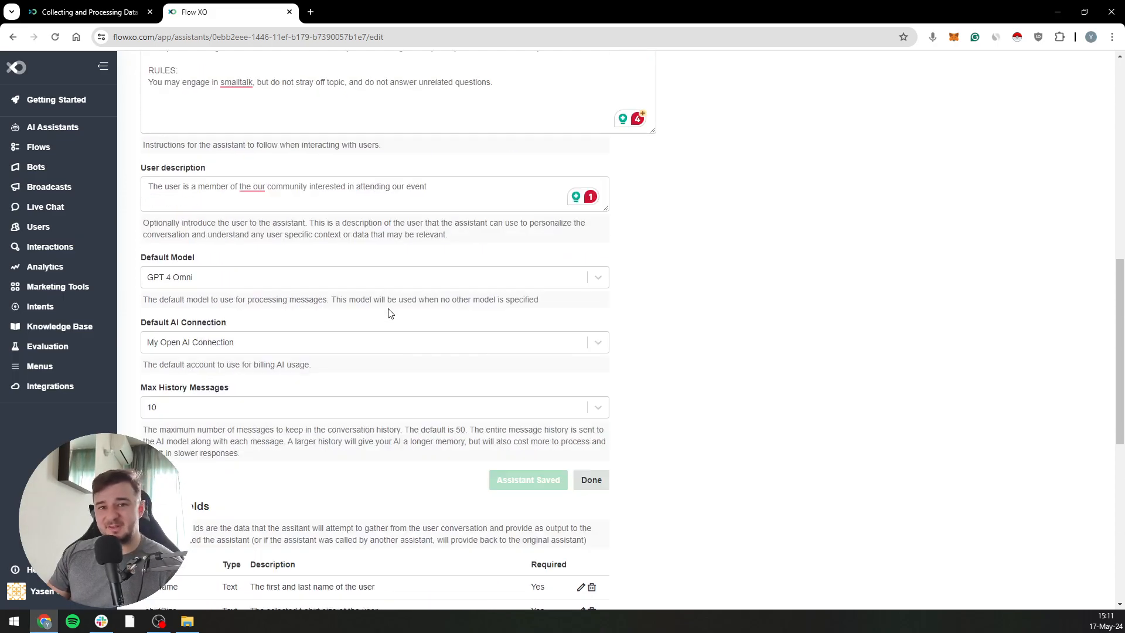
pyautogui.scroll(8, 391, 314)
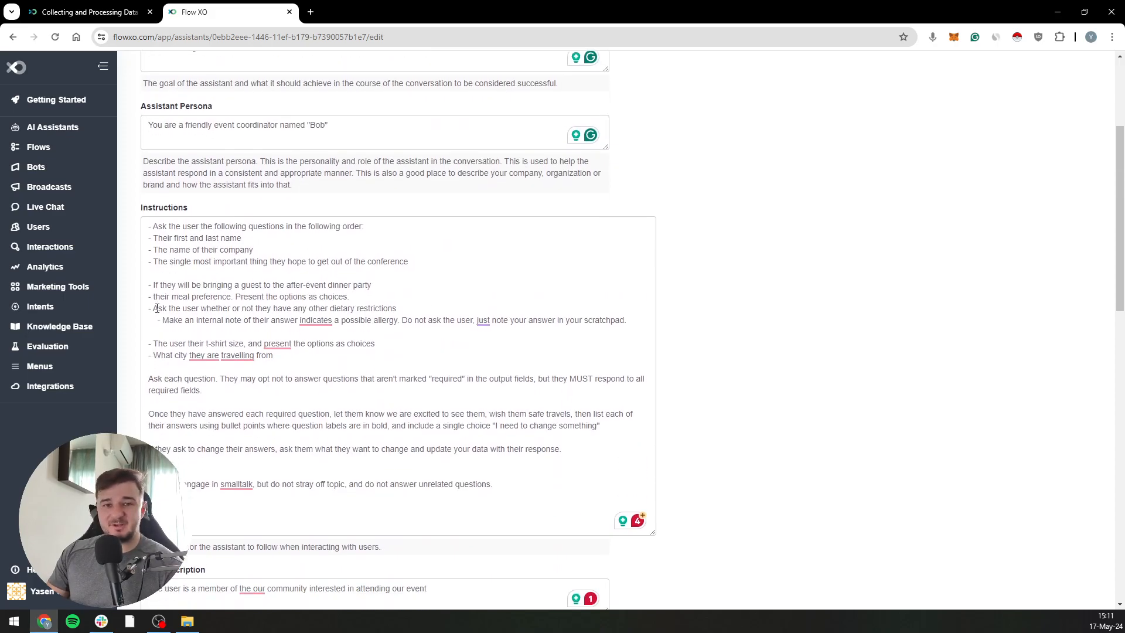
pyautogui.scroll(-1, 157, 309)
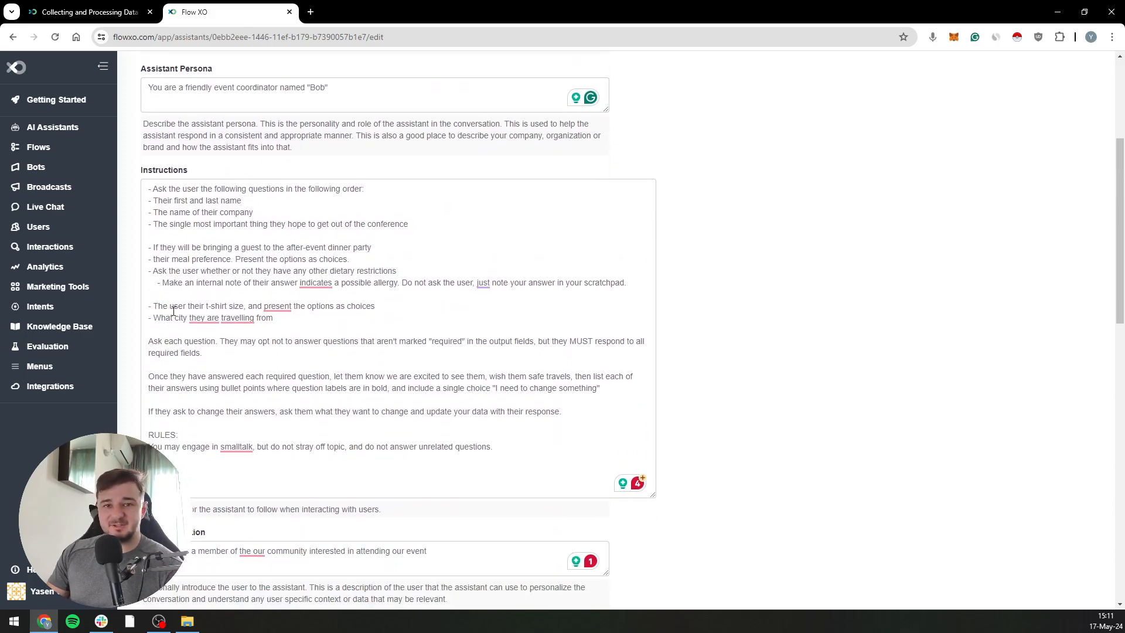
pyautogui.click(164, 233)
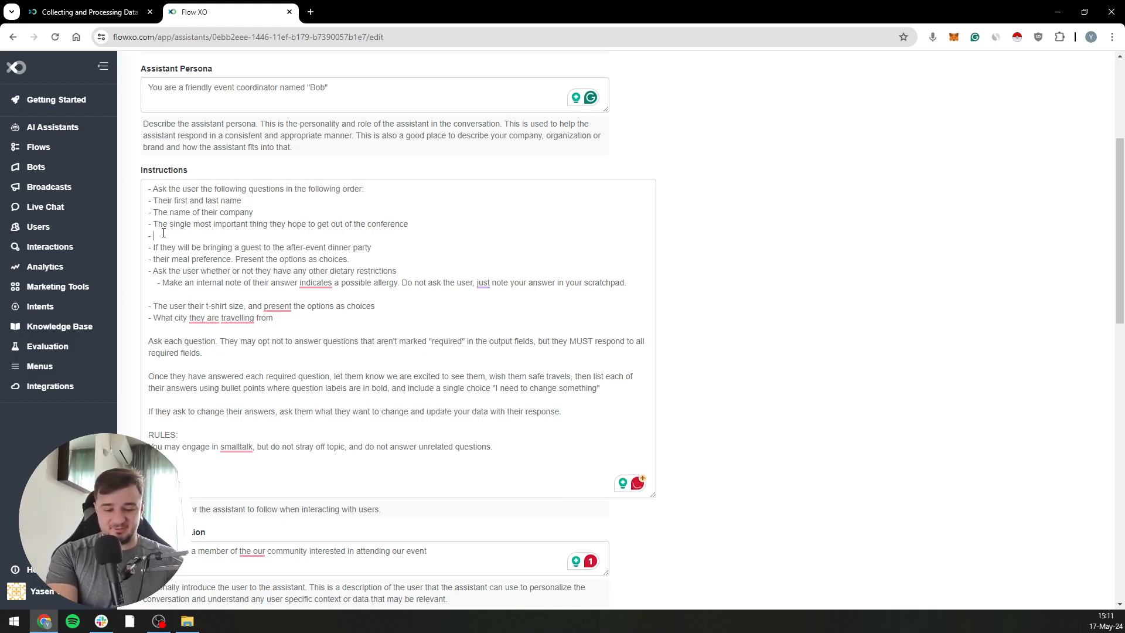
pyautogui.write('What is their ')
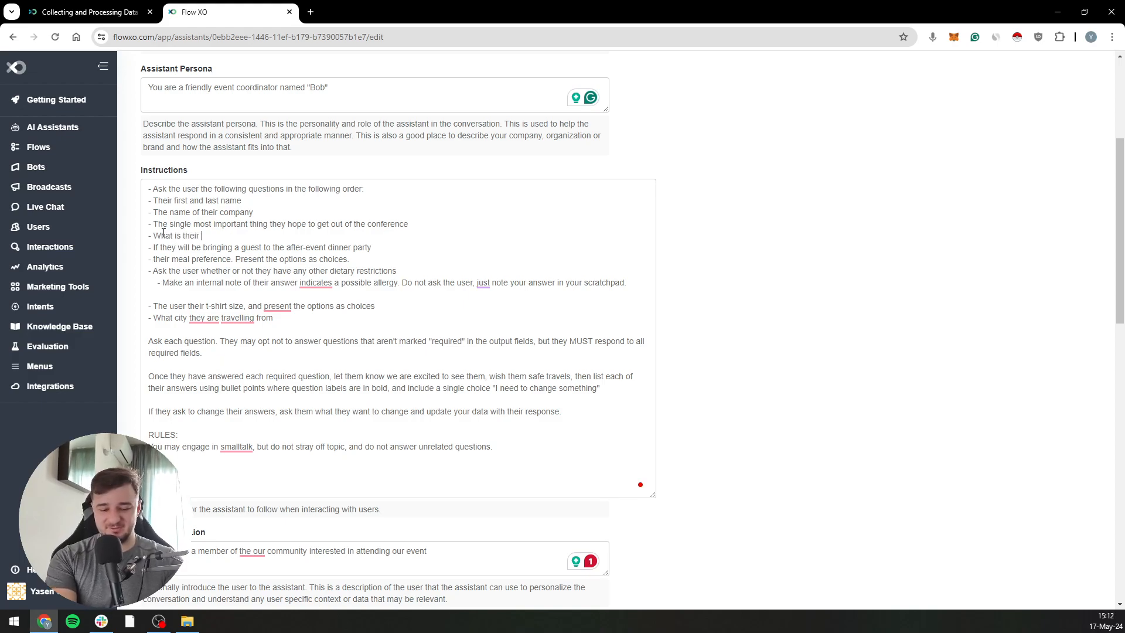
pyautogui.write('favourite ice')
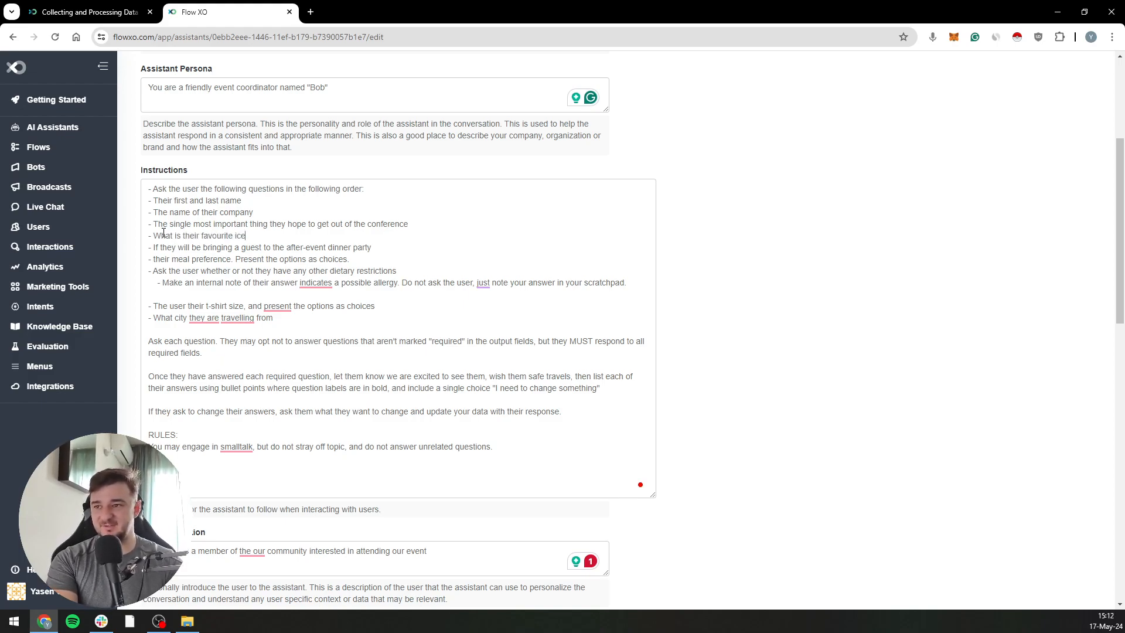
pyautogui.write('cream flavor')
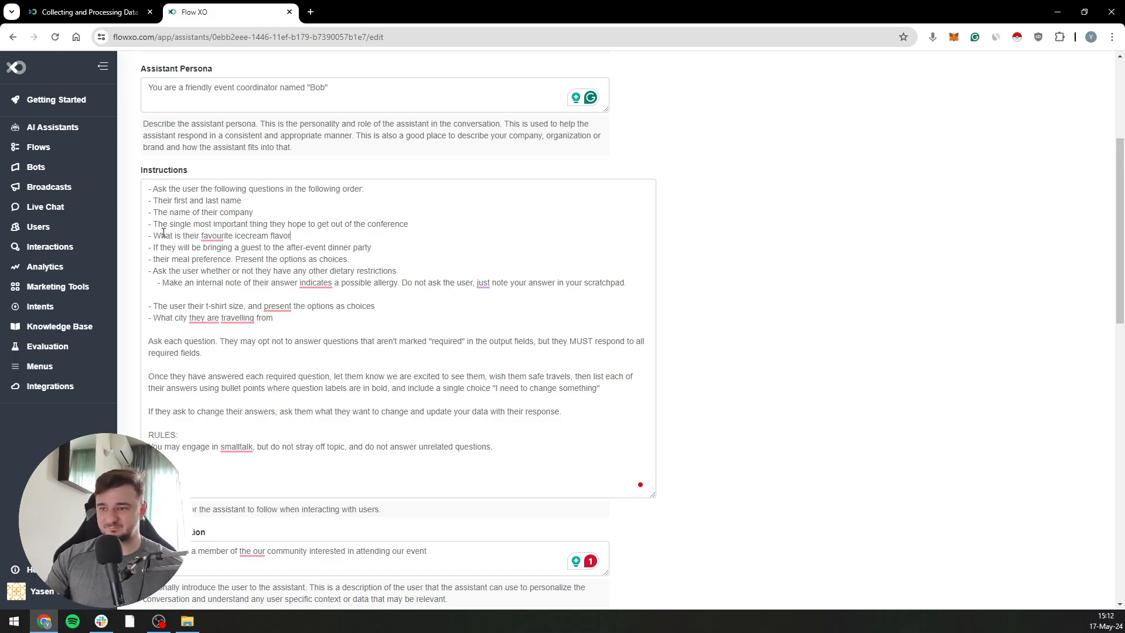
# Correct the spelling of "favourite" to "favorite" in the ice cream question of the Instructions.
pyautogui.scroll(-4, 328, 316)
pyautogui.scroll(5, 317, 305)
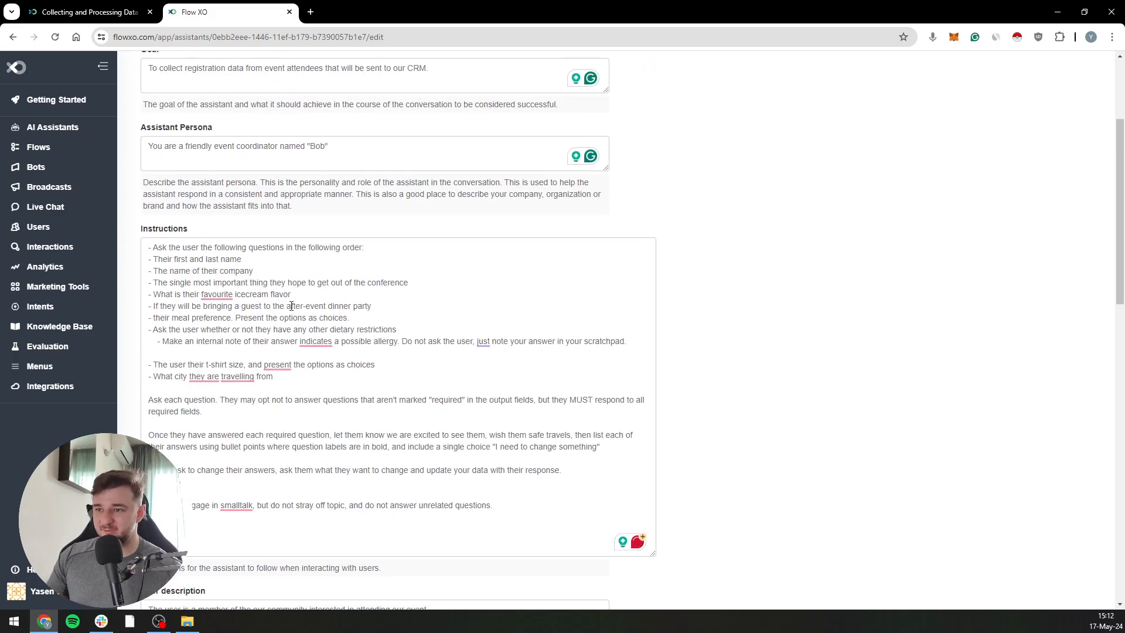
pyautogui.click(214, 294)
pyautogui.click(244, 319)
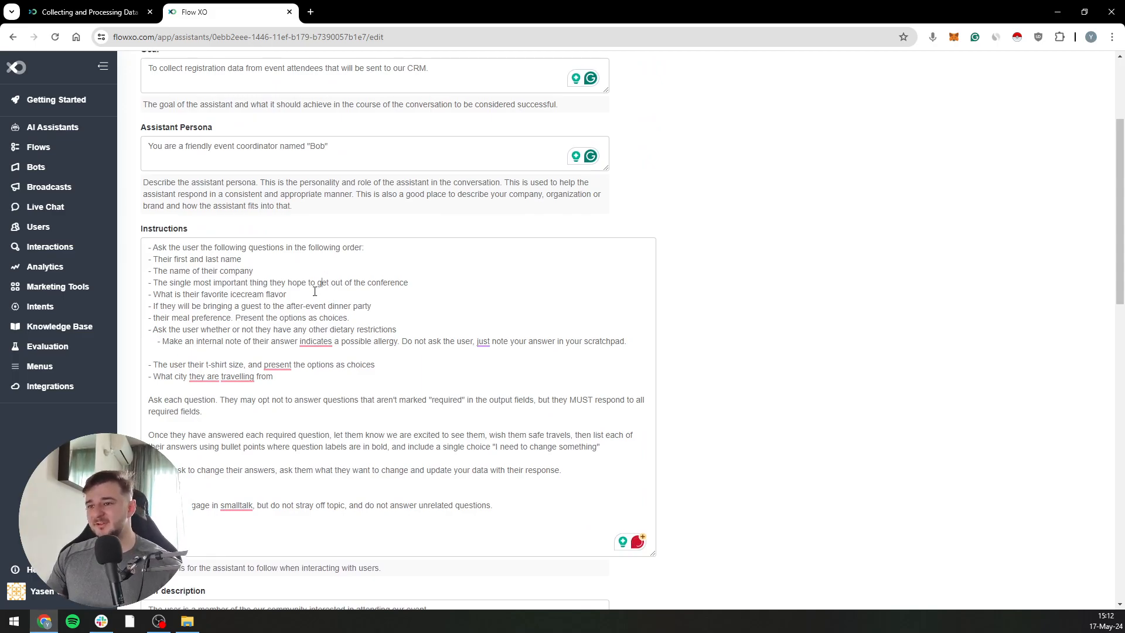
# Draft an output field named icecreamFlavor with the description "What is their favorite icecream flavor" and discard it.
pyautogui.scroll(-13, 314, 292)
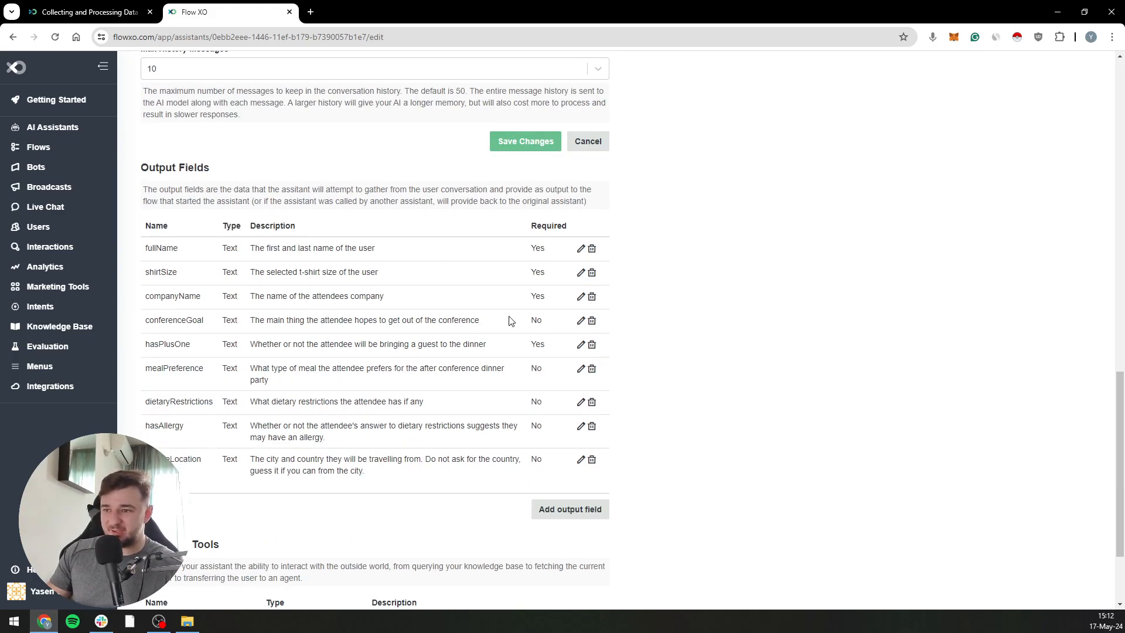
pyautogui.click(570, 508)
pyautogui.write('icec')
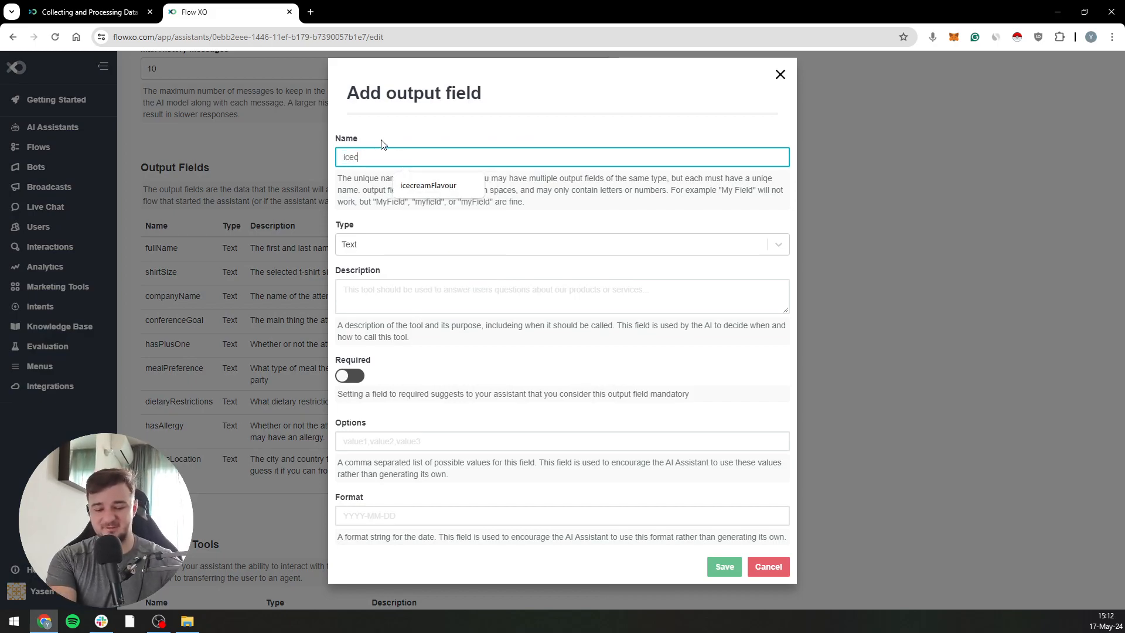
pyautogui.write('reamFlavor')
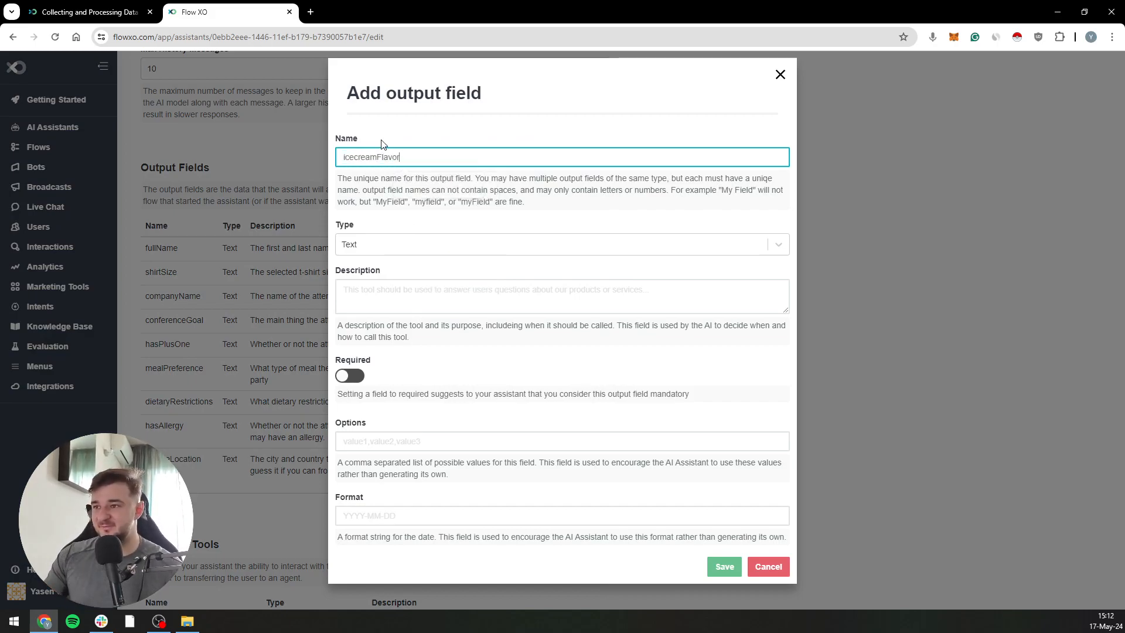
pyautogui.click(451, 307)
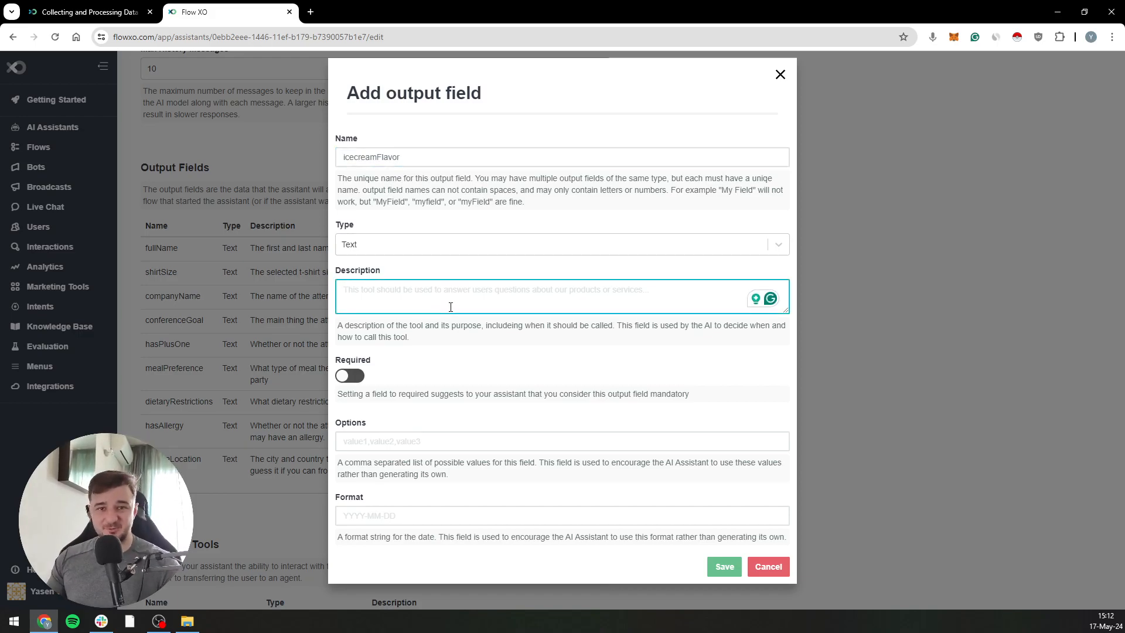
pyautogui.write('What is their favorite iced')
pyautogui.write('ream flavor')
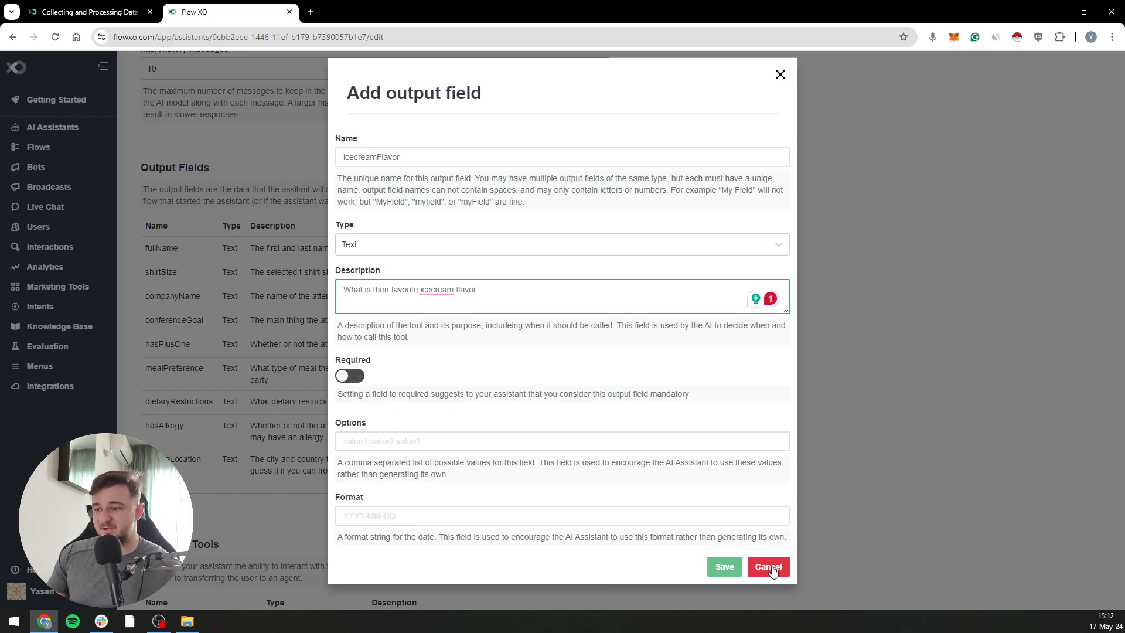
pyautogui.click(768, 566)
# Remove the question "- What is their favorite icecream flavor" from the Instructions.
pyautogui.scroll(10, 412, 328)
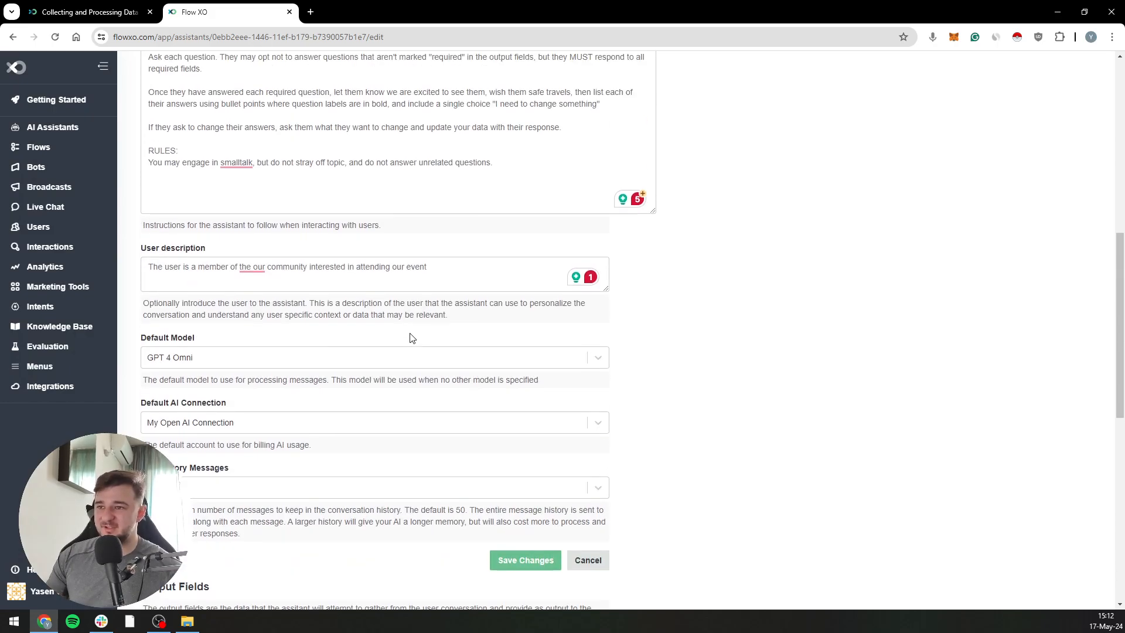
pyautogui.scroll(2, 259, 222)
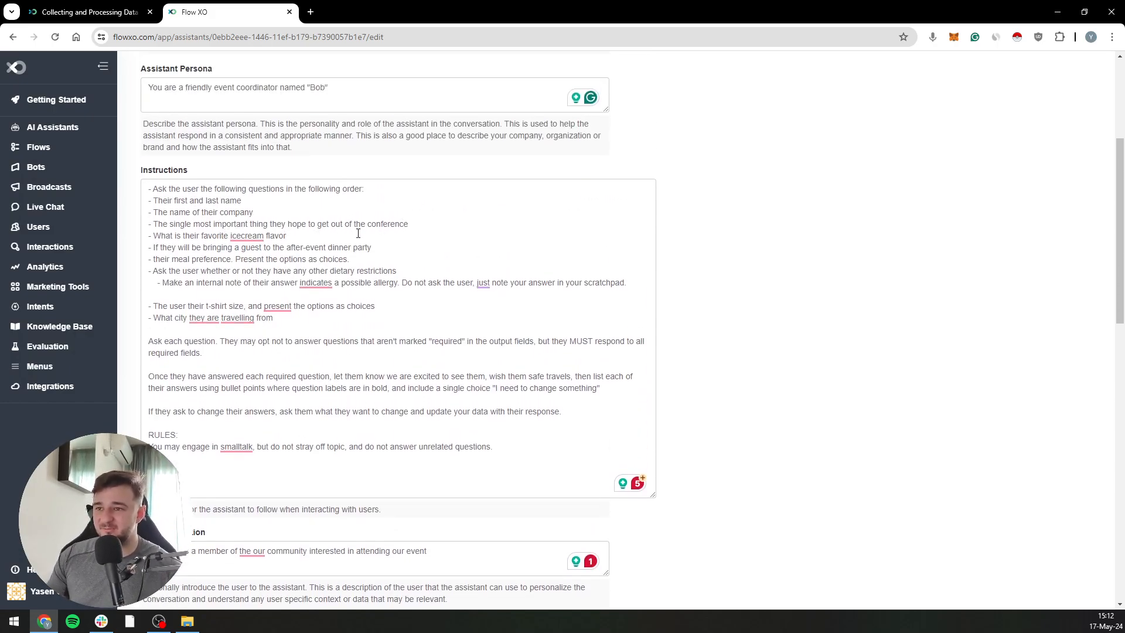
pyautogui.moveTo(310, 236); pyautogui.dragTo(147, 235)
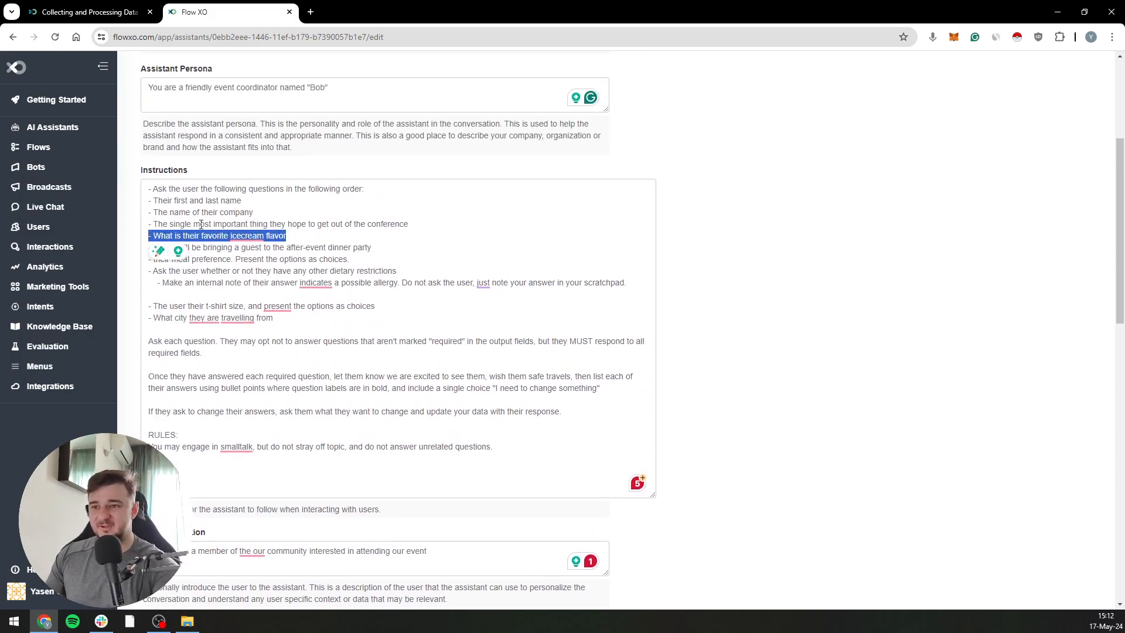
pyautogui.press('BackSpace')
# Review the description of the companyName output field in its settings and close them without saving.
pyautogui.scroll(-15, 349, 306)
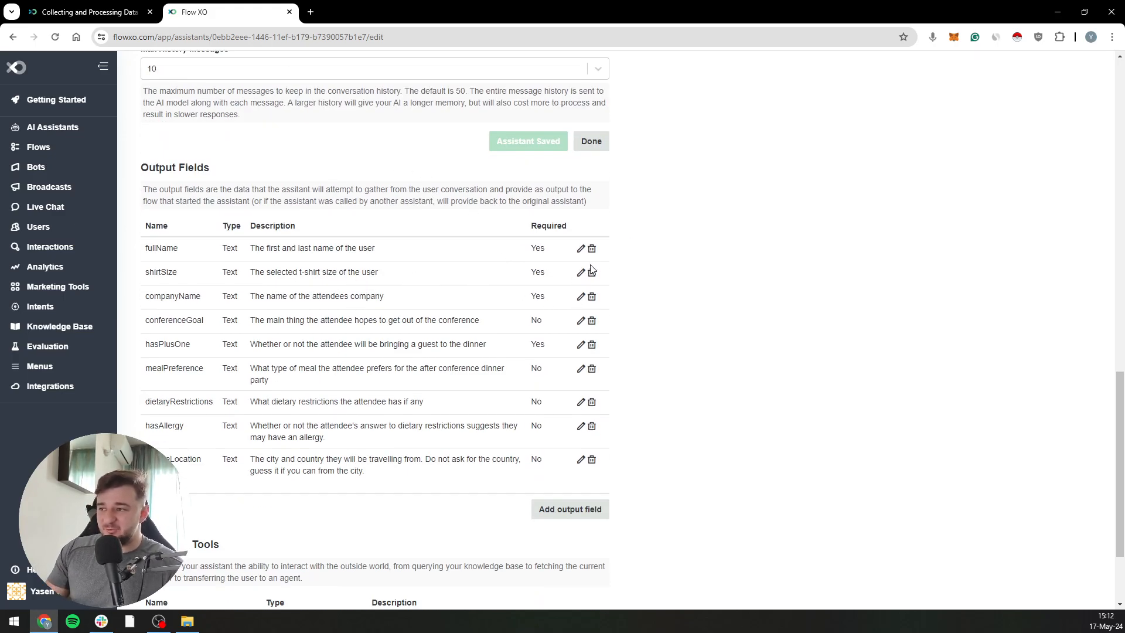
pyautogui.scroll(6, 563, 275)
pyautogui.scroll(-7, 547, 302)
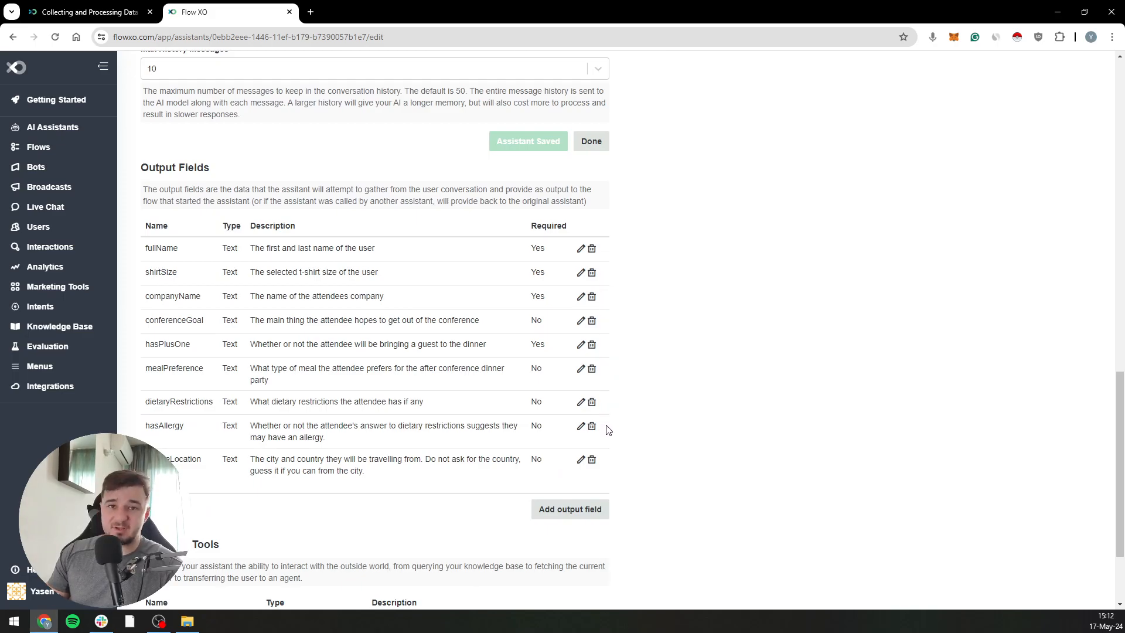
pyautogui.click(581, 296)
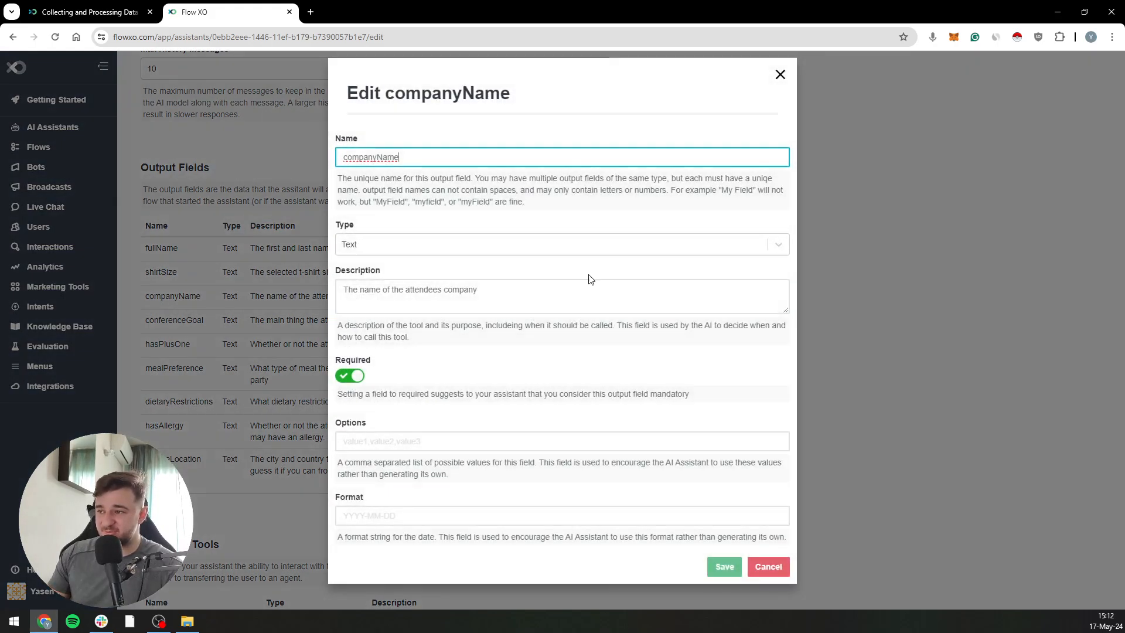
pyautogui.moveTo(478, 290); pyautogui.dragTo(344, 289)
pyautogui.click(758, 567)
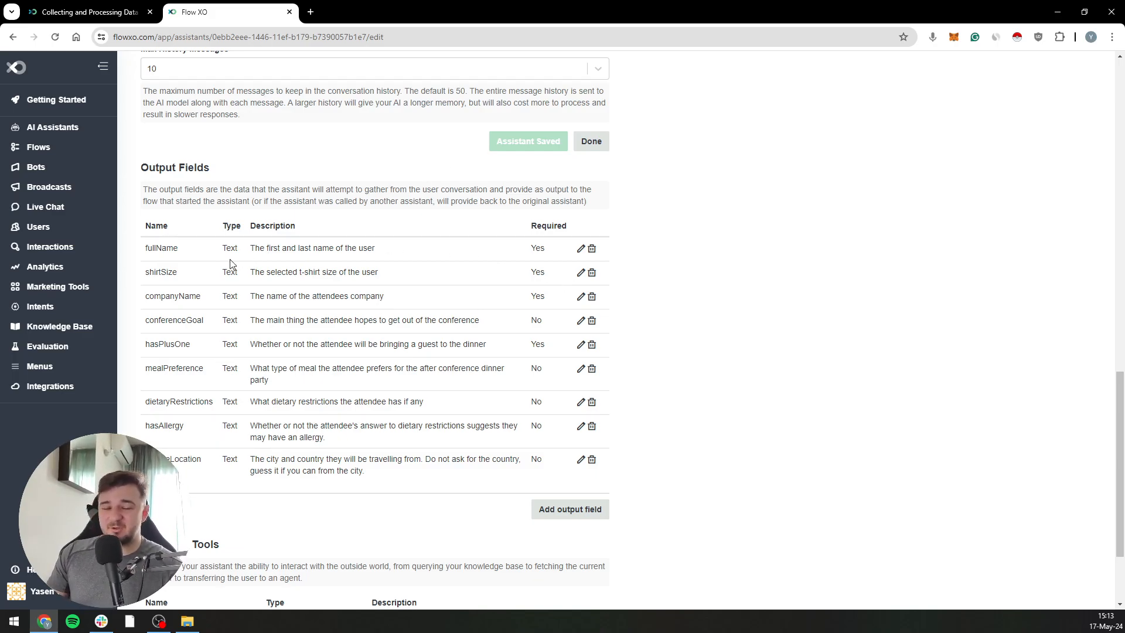
# Examine the description and the predefined meal options of the mealPreference output field, and close its settings without saving.
pyautogui.moveTo(145, 371); pyautogui.dragTo(210, 372)
pyautogui.click(193, 379)
pyautogui.click(210, 372)
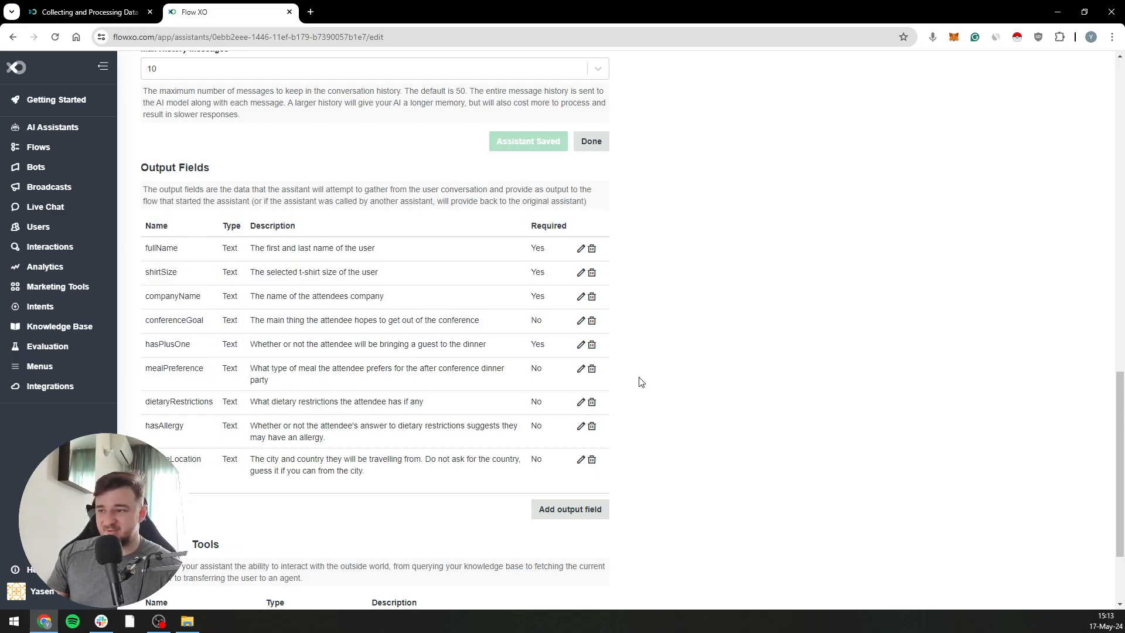
pyautogui.click(581, 368)
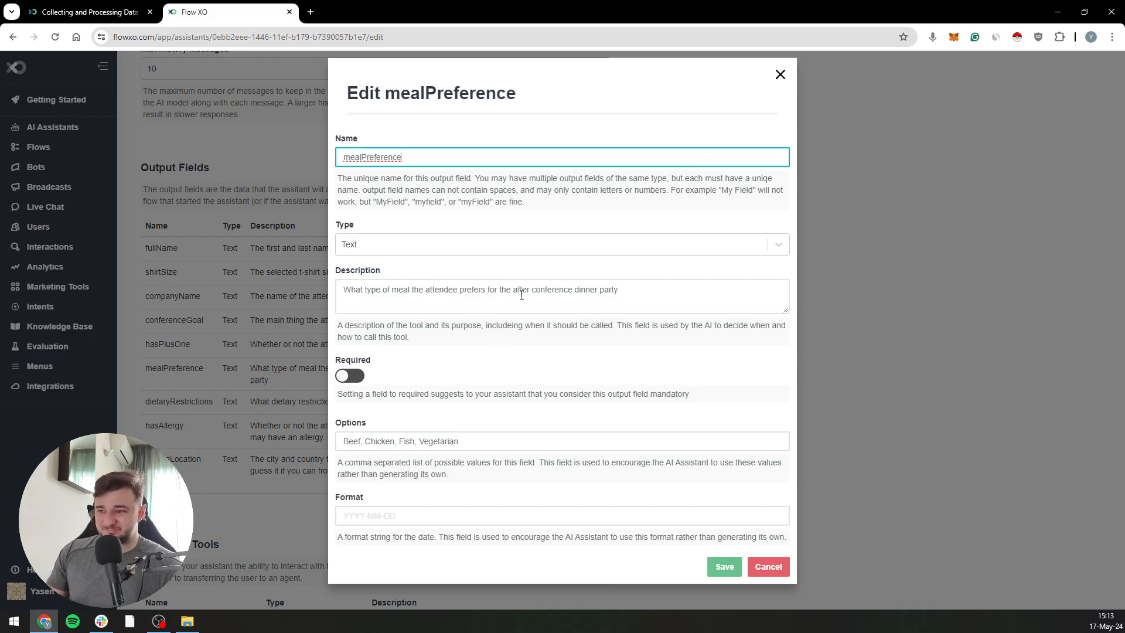
pyautogui.moveTo(362, 280); pyautogui.dragTo(618, 290)
pyautogui.moveTo(398, 290); pyautogui.dragTo(636, 297)
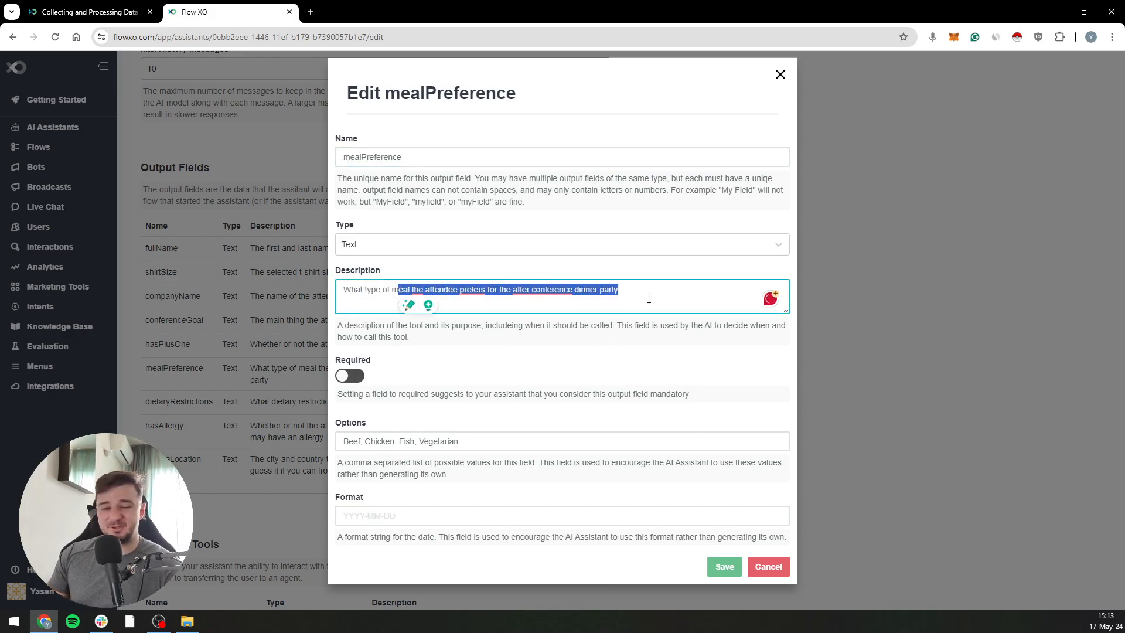
pyautogui.click(633, 313)
pyautogui.moveTo(391, 445); pyautogui.dragTo(344, 443)
pyautogui.click(392, 444)
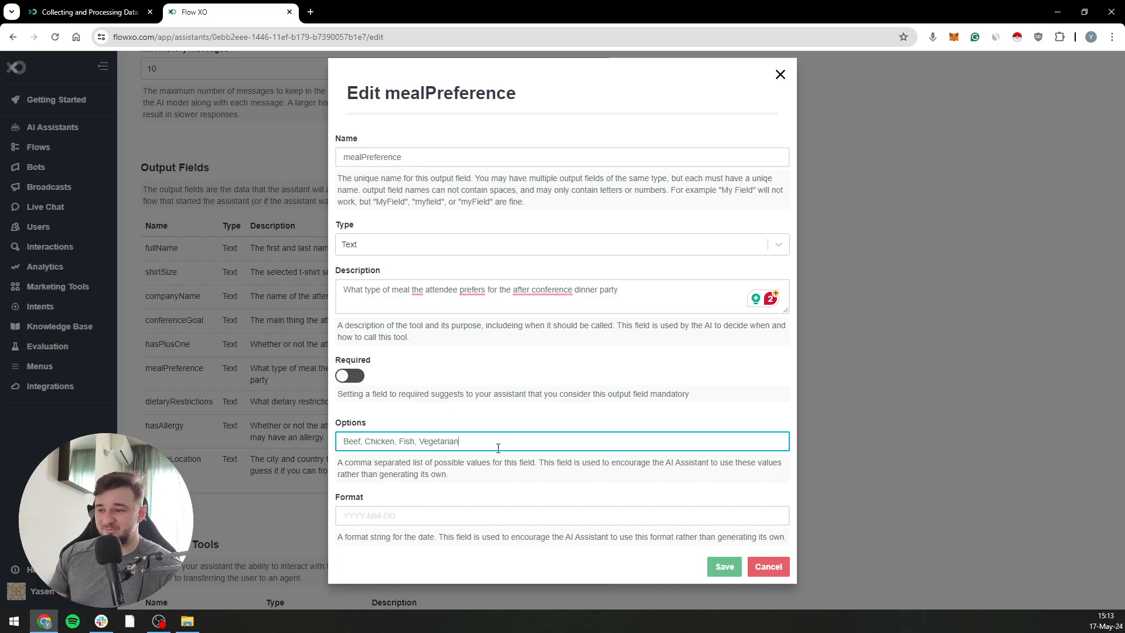
pyautogui.click(769, 566)
pyautogui.scroll(-2, 731, 180)
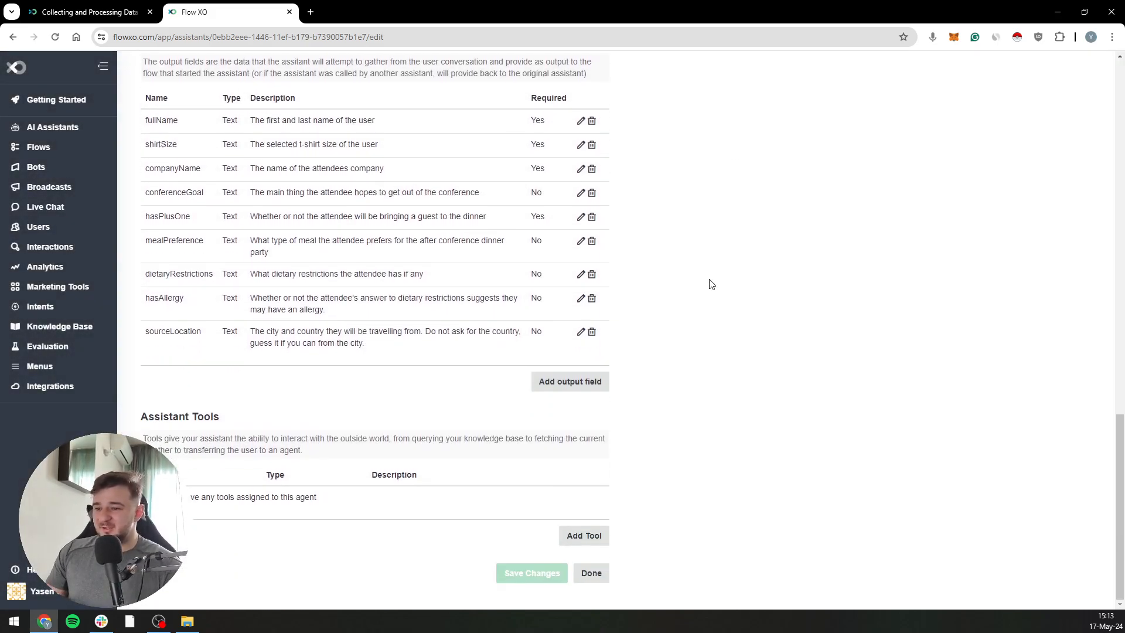
pyautogui.scroll(15, 703, 317)
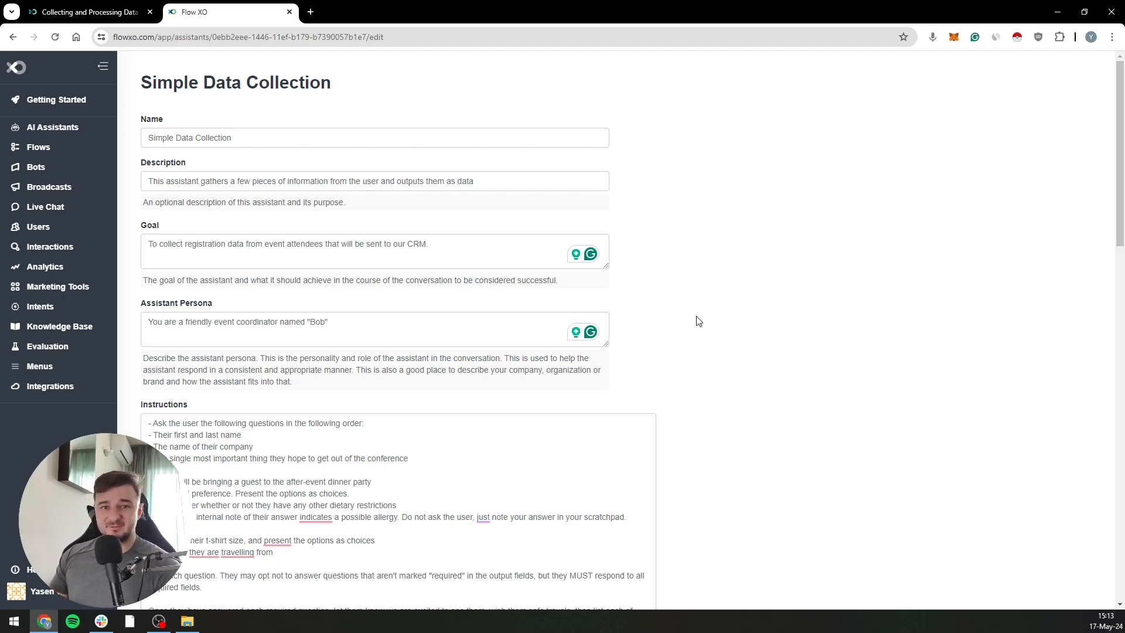
pyautogui.scroll(-8, 699, 328)
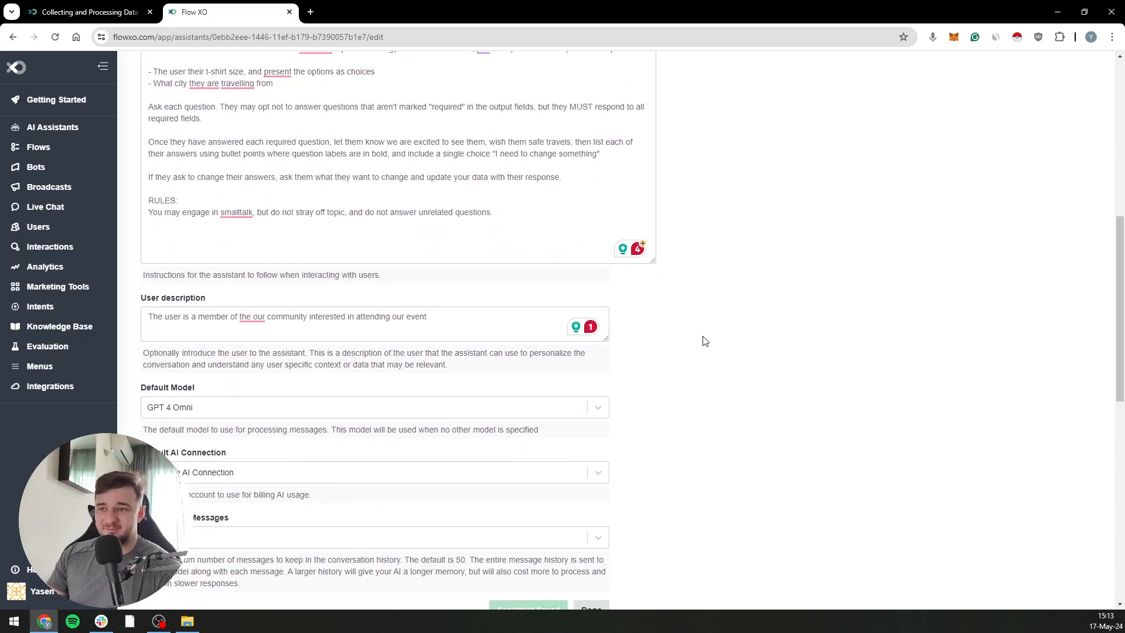